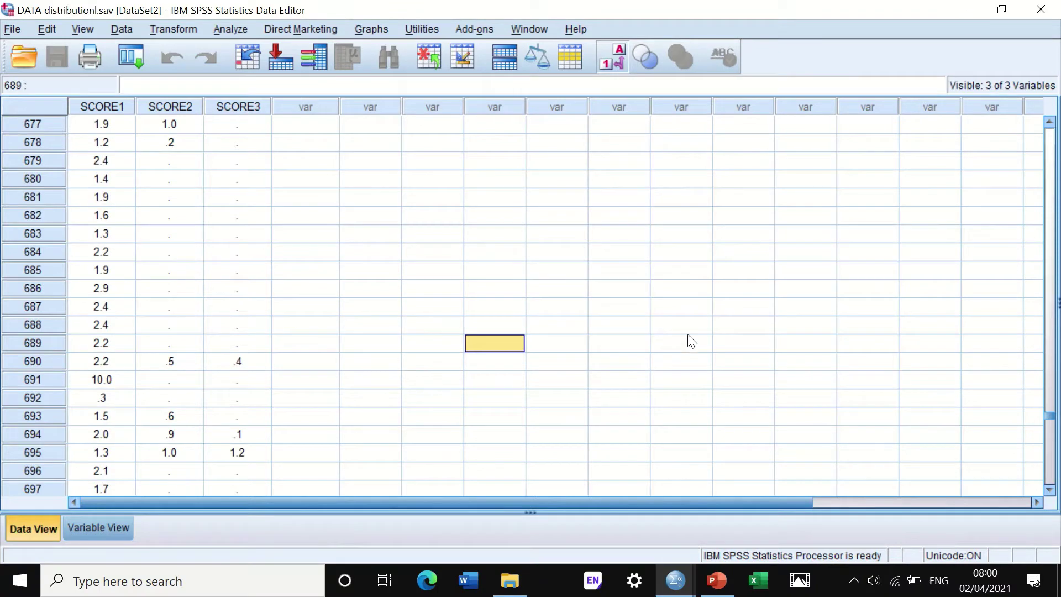
Build a SCORE1 histogram with a normal curve from the legacy Histogram dialog (Mean 1.78, SD .75, N 810)
scroll(618, 255, up, 3)
scroll(618, 256, down, 3)
click(366, 29)
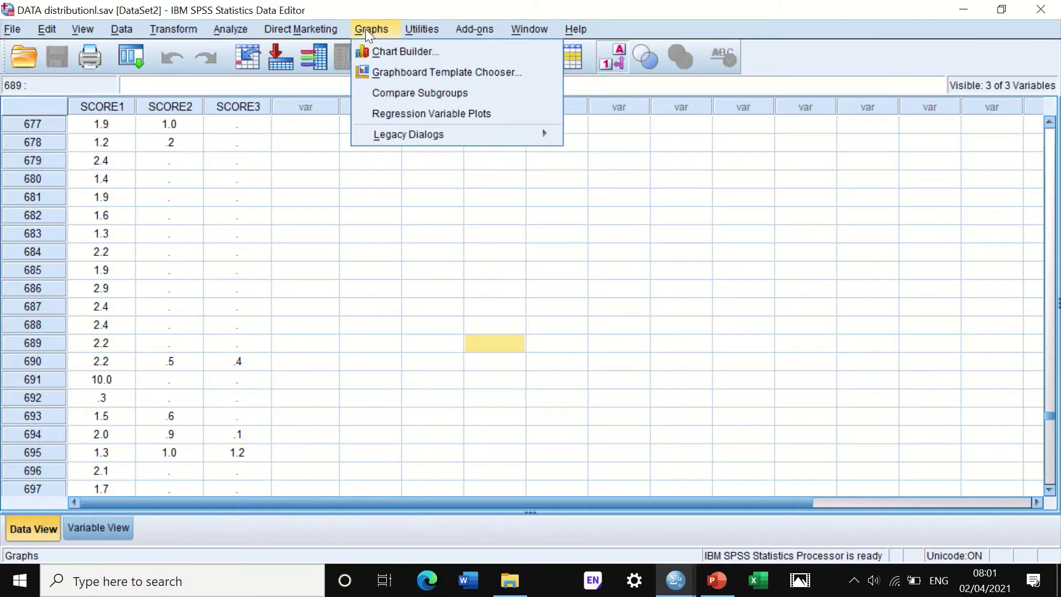
mouse_move(382, 138)
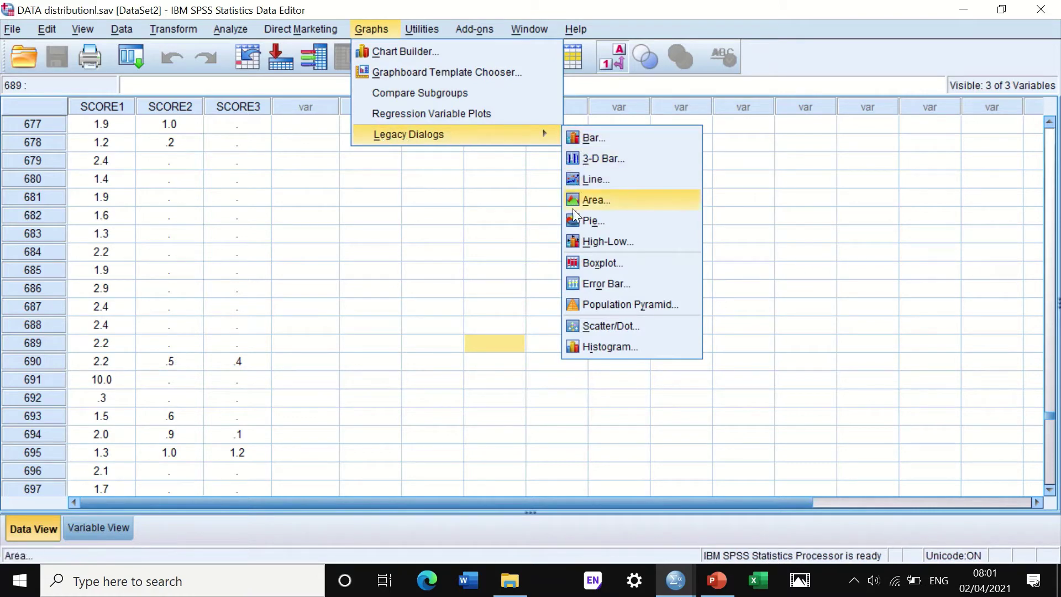
click(585, 348)
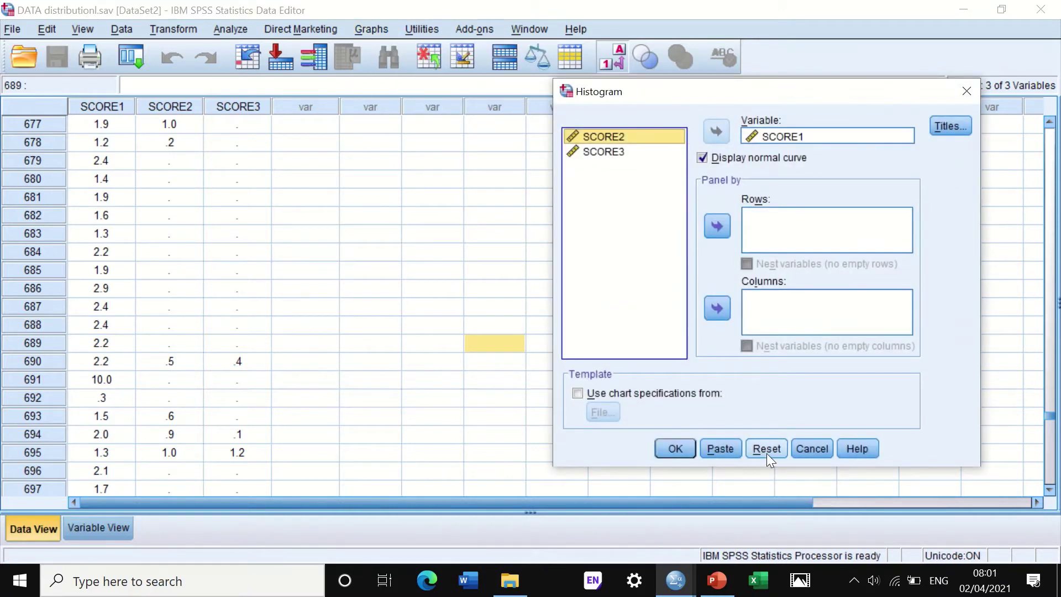
click(766, 451)
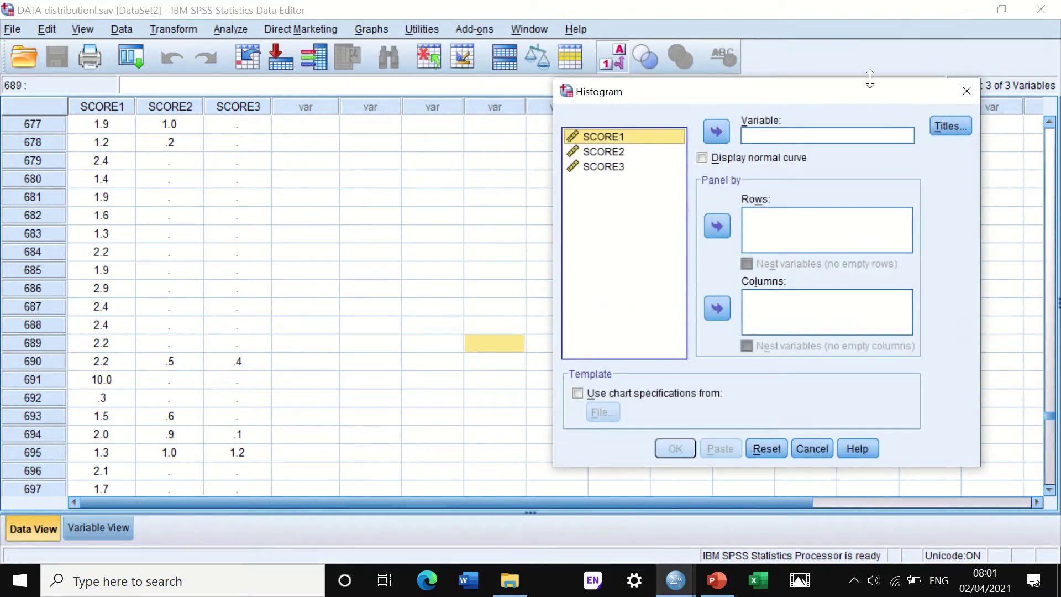
drag(867, 93, 744, 78)
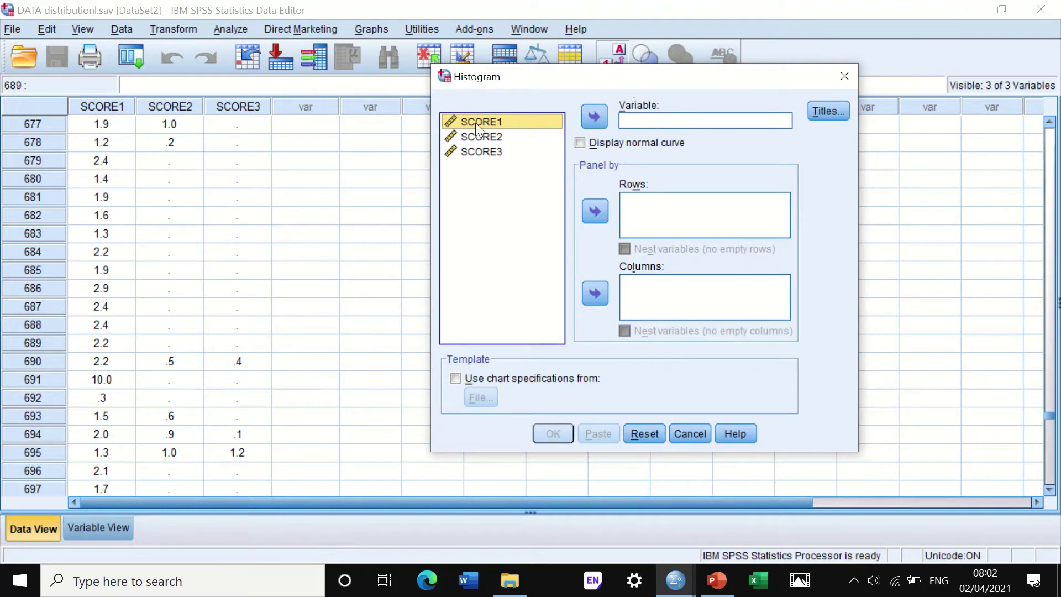
click(593, 116)
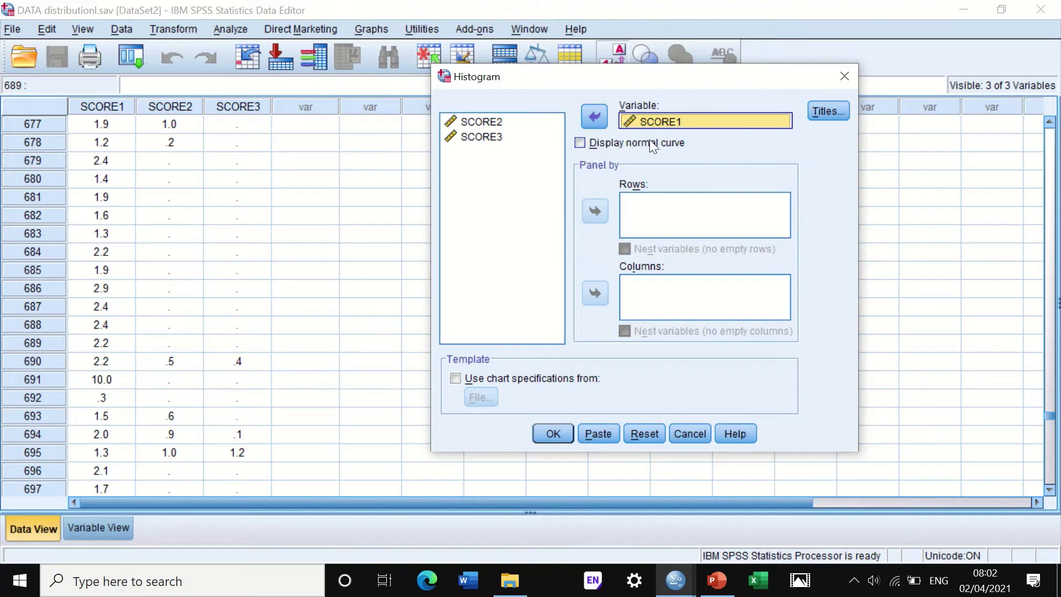
click(580, 144)
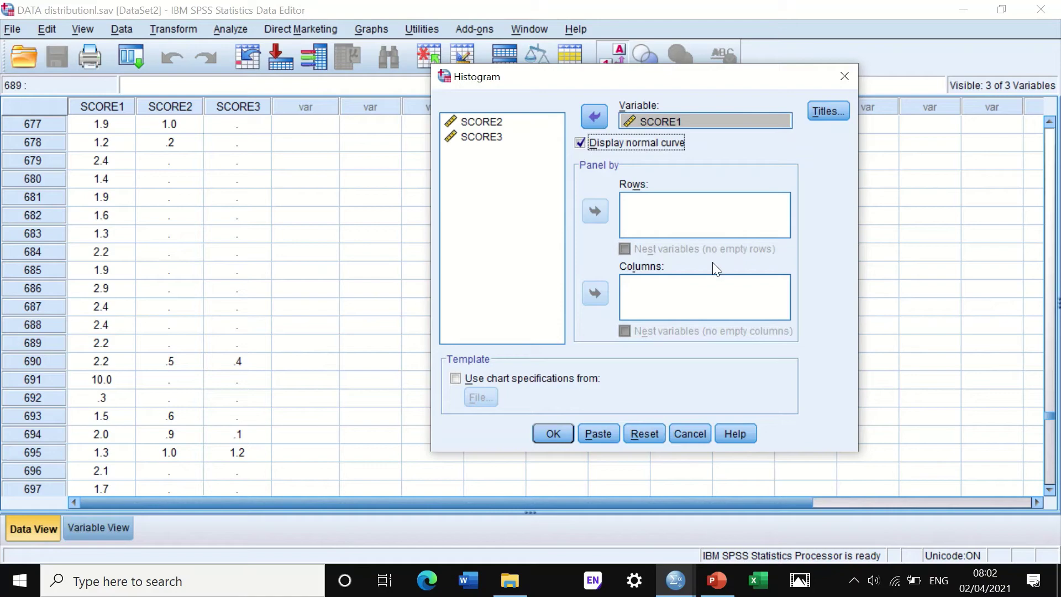
click(553, 432)
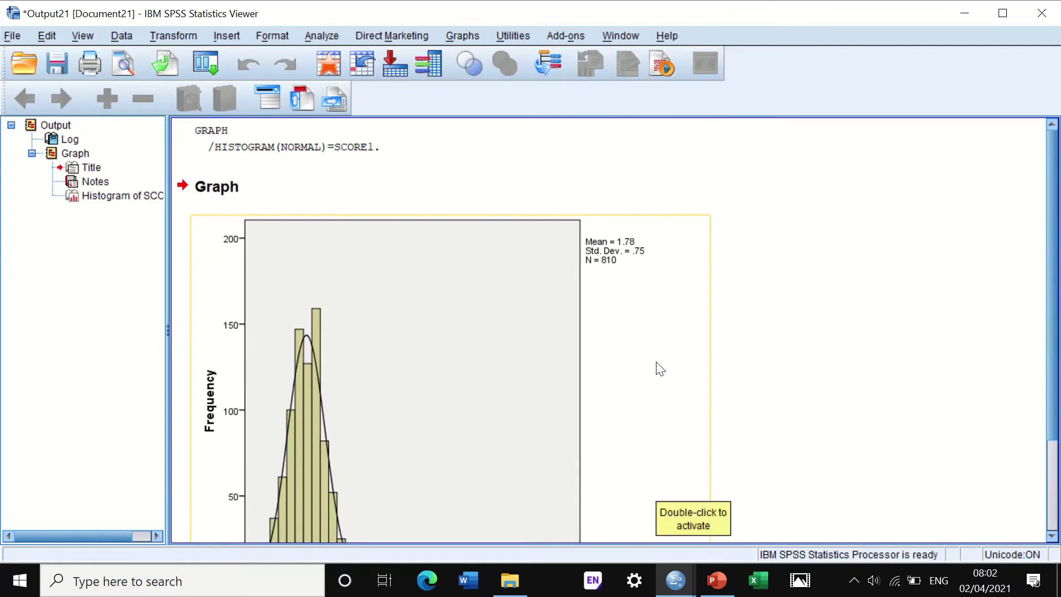
Review the SCORE1 histogram in the output, then minimize the Viewer to get back to the data
scroll(661, 373, down, 3)
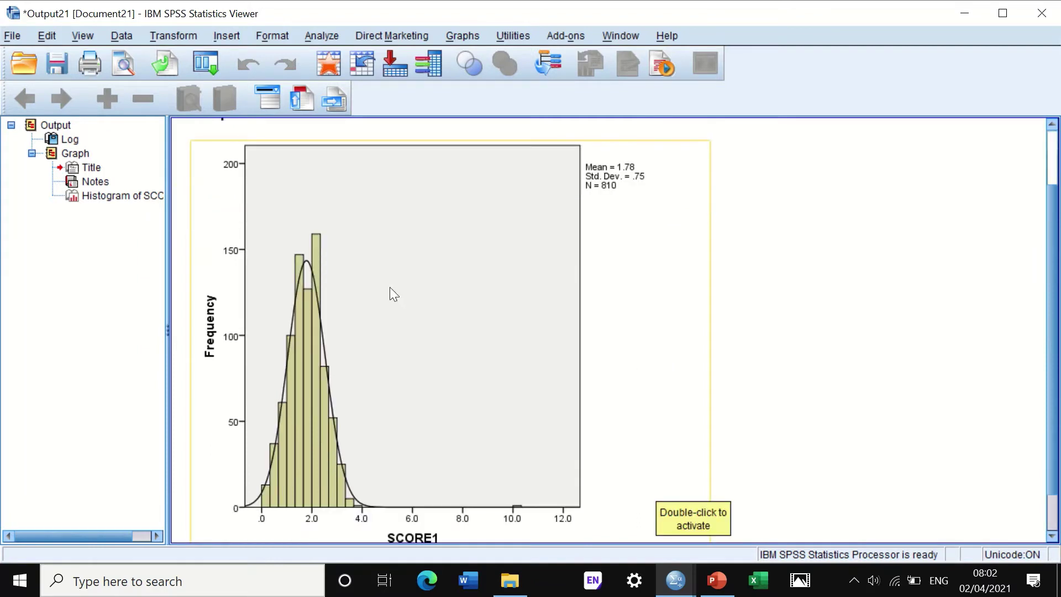
scroll(387, 290, down, 2)
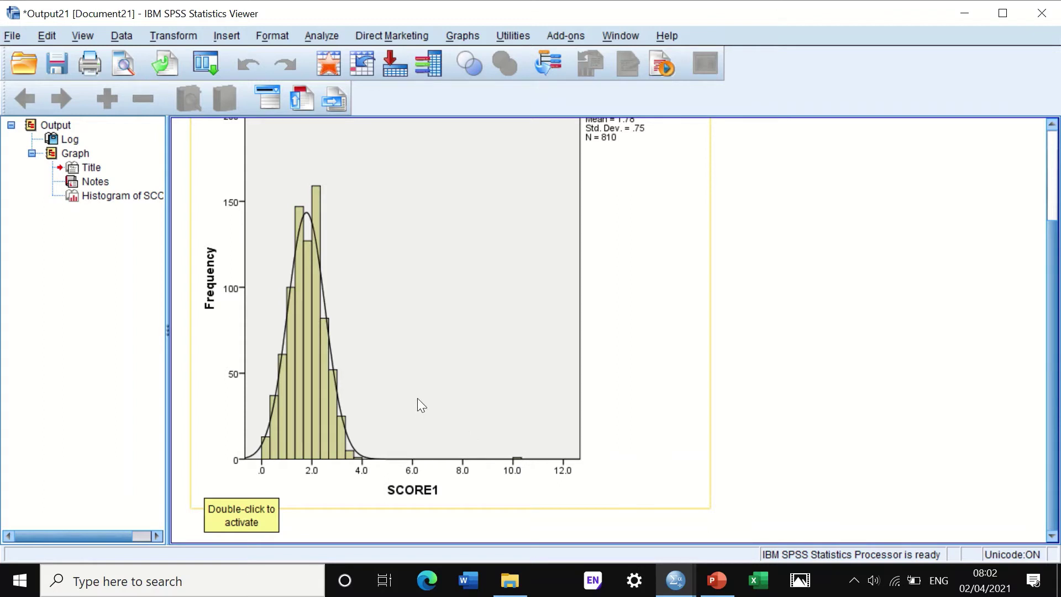
scroll(414, 400, up, 3)
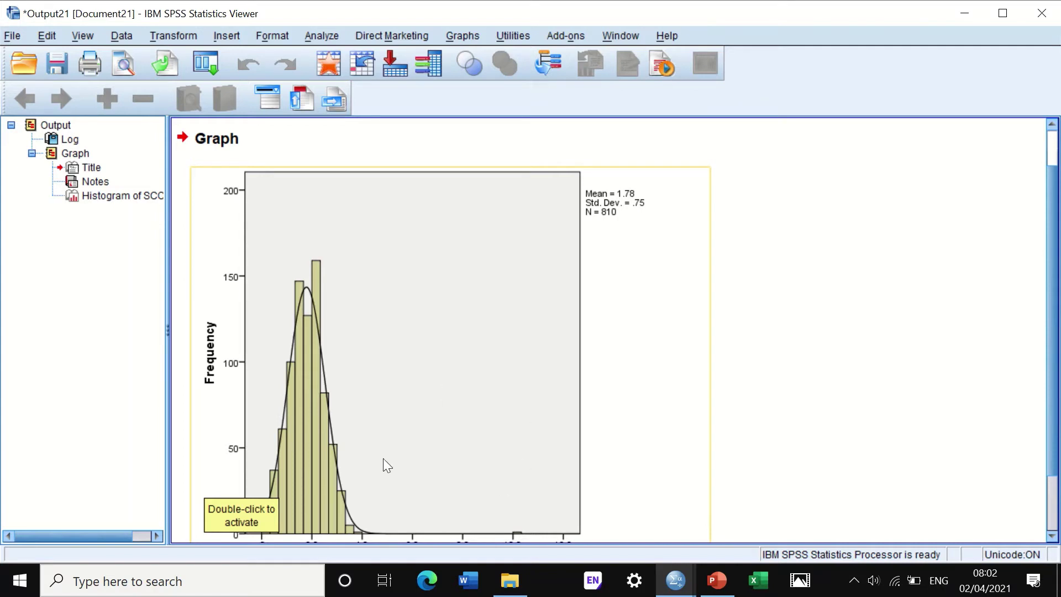
scroll(503, 406, down, 3)
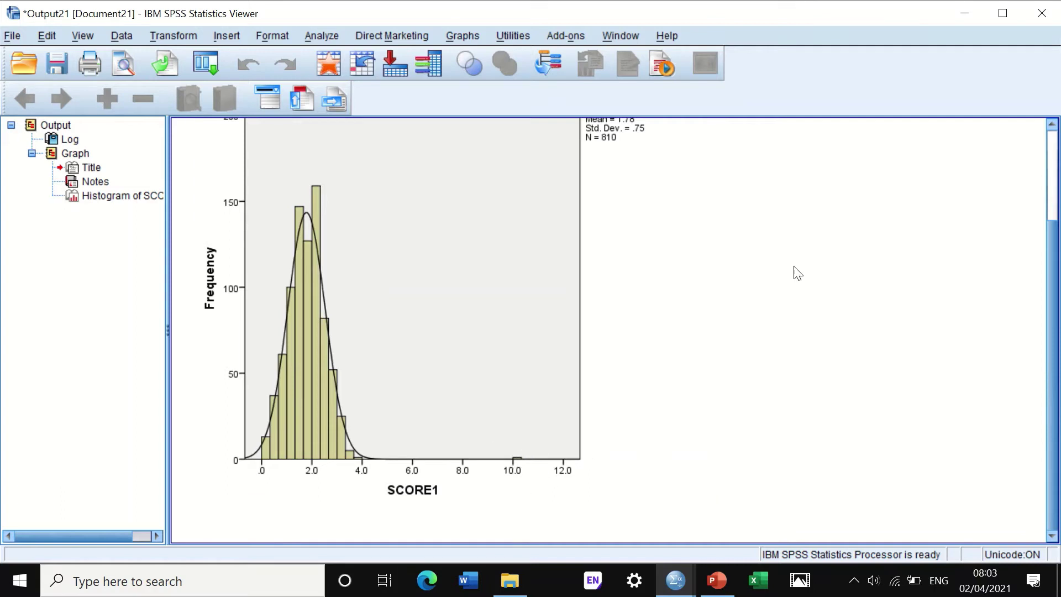
click(964, 14)
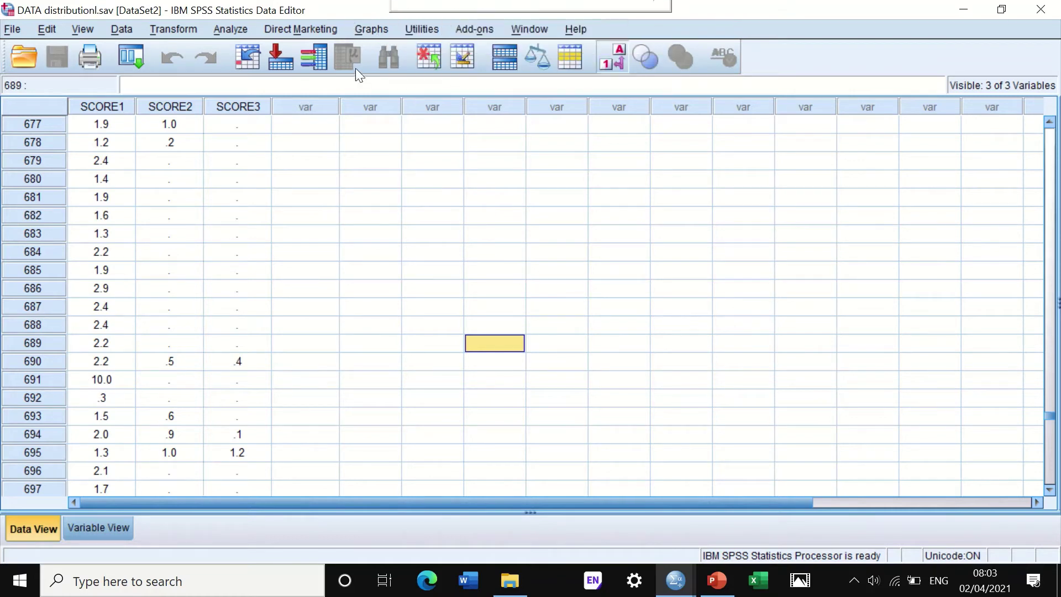
Define a simple histogram in Chart Builder with SCORE1 as the x-axis variable
click(365, 30)
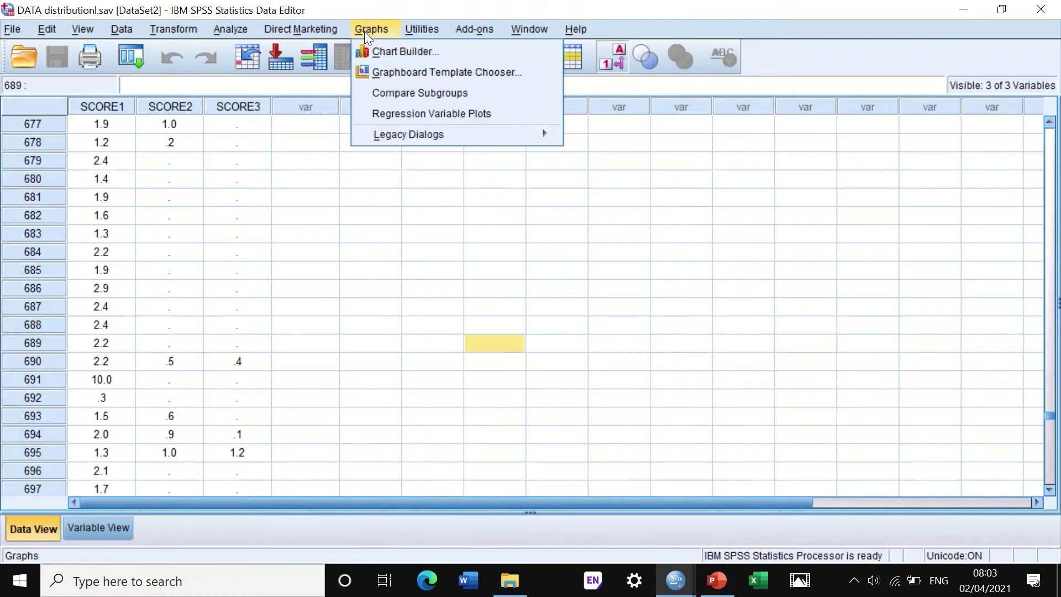
click(389, 50)
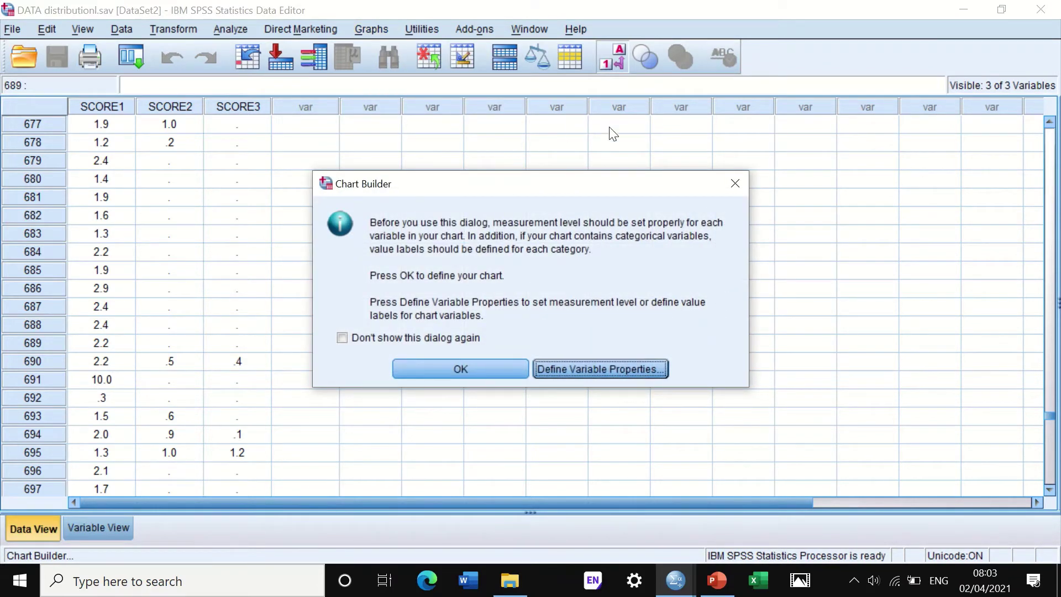
click(451, 369)
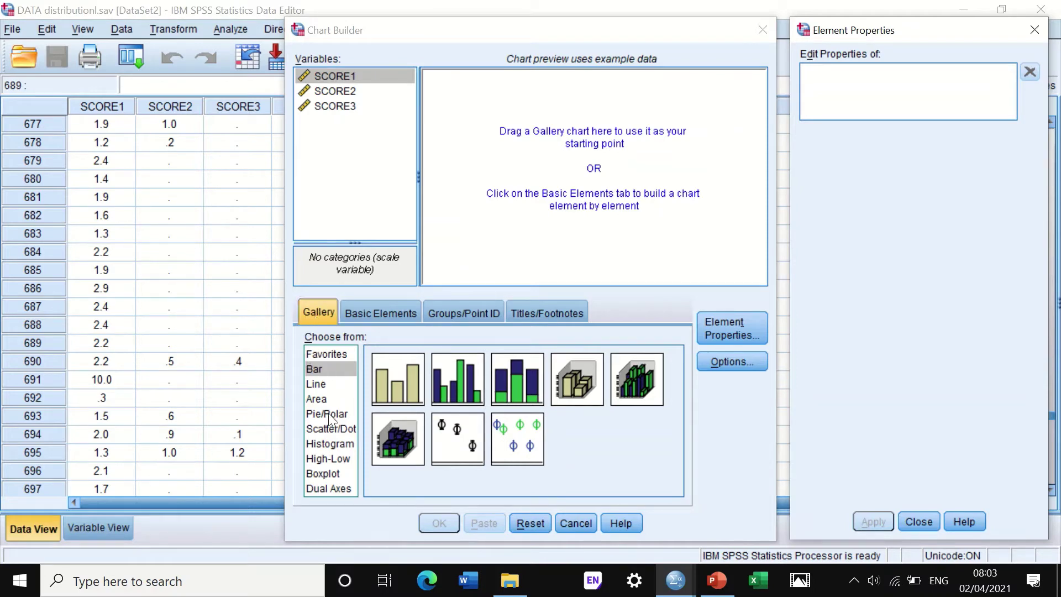
click(319, 444)
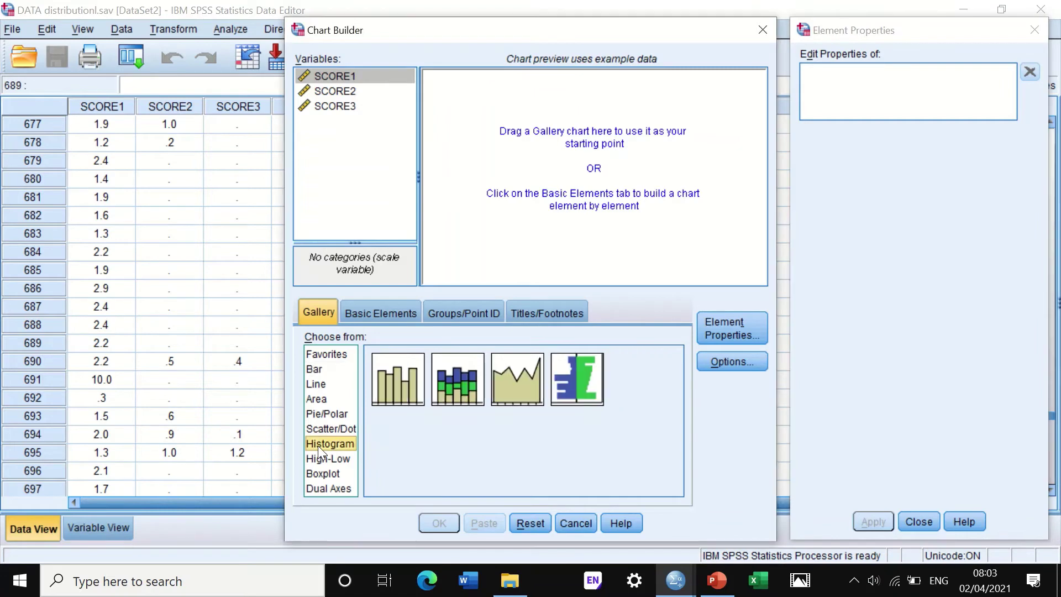
drag(396, 385, 441, 311)
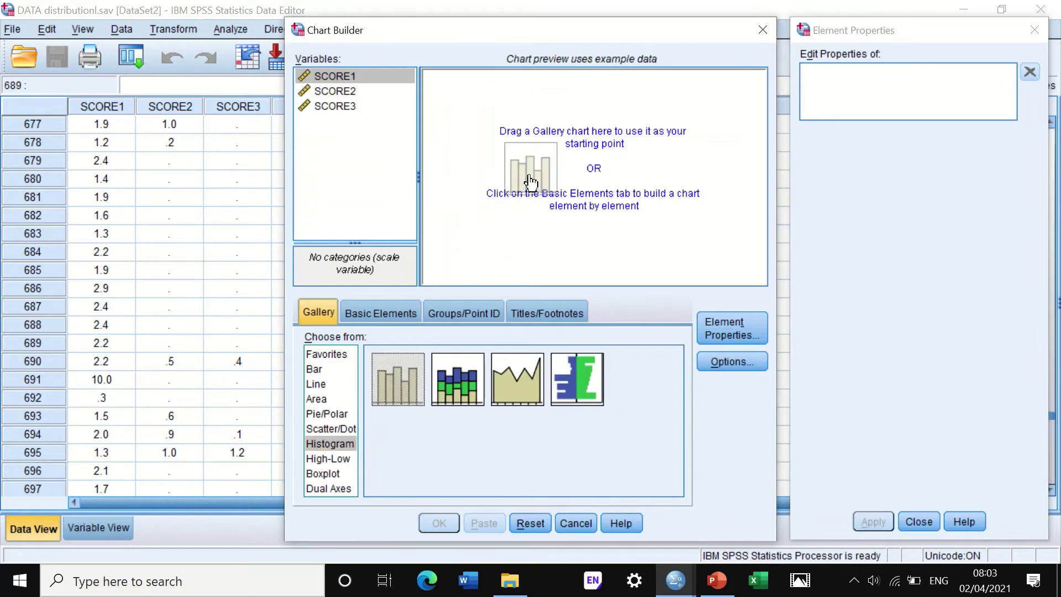
drag(530, 182, 529, 185)
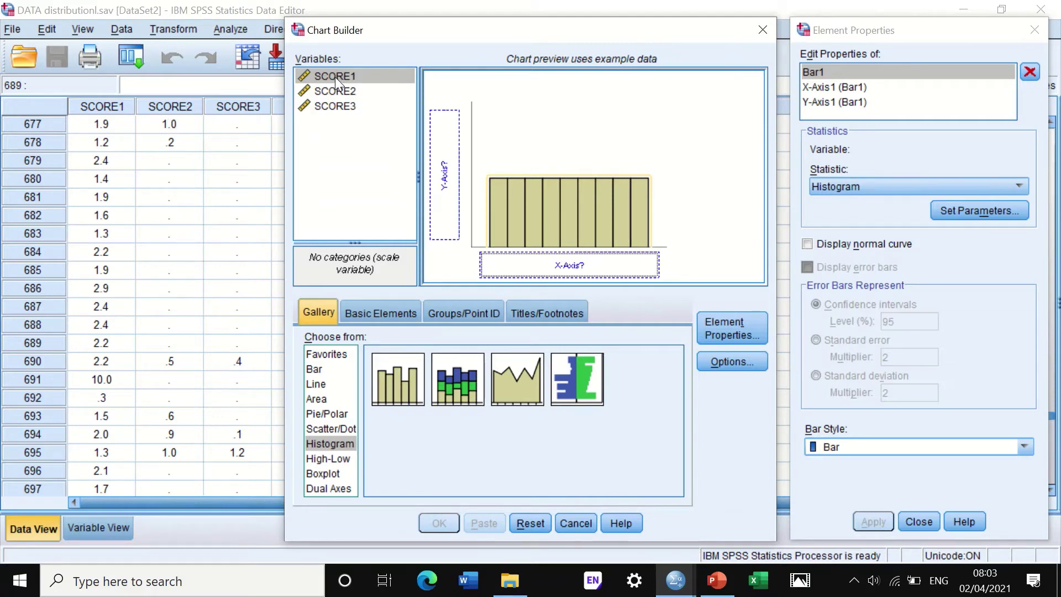
drag(324, 75, 557, 267)
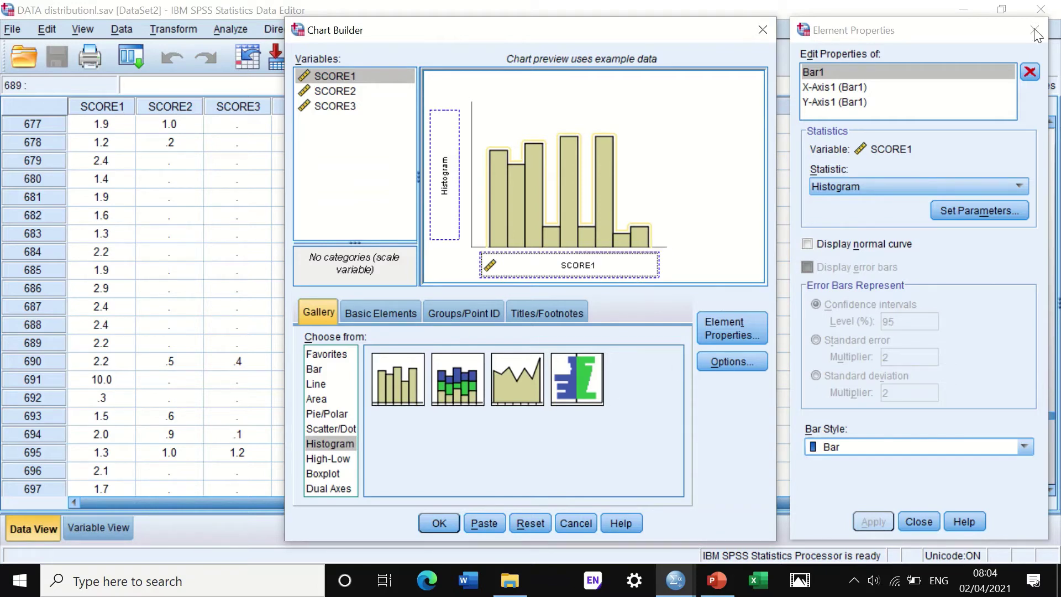
Generate the Chart Builder SCORE1 histogram (Mean 1.783, Std. Dev. .7502, N 810) and inspect it
click(437, 523)
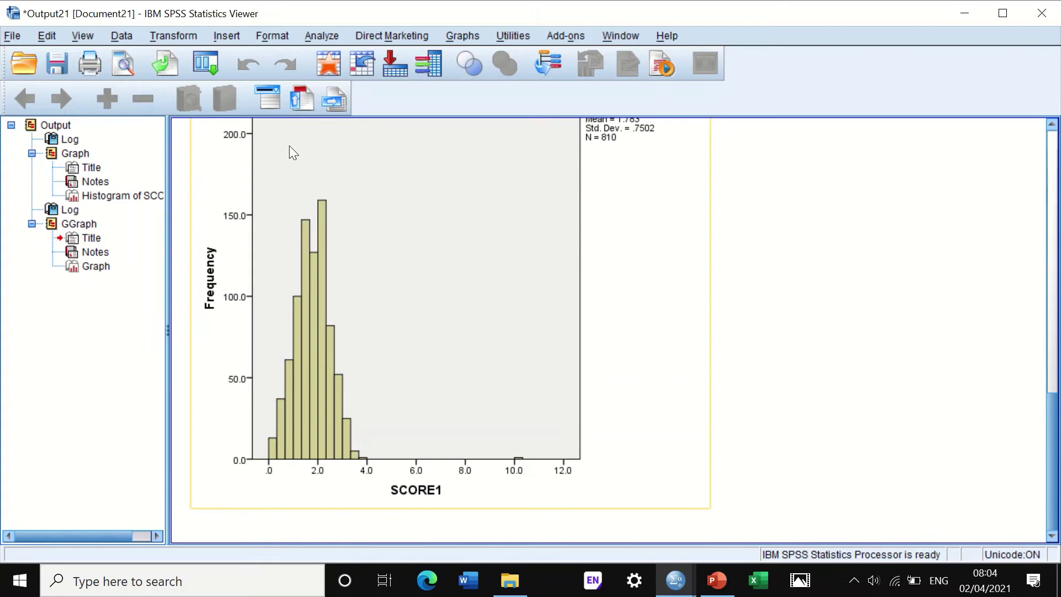
scroll(556, 326, up, 3)
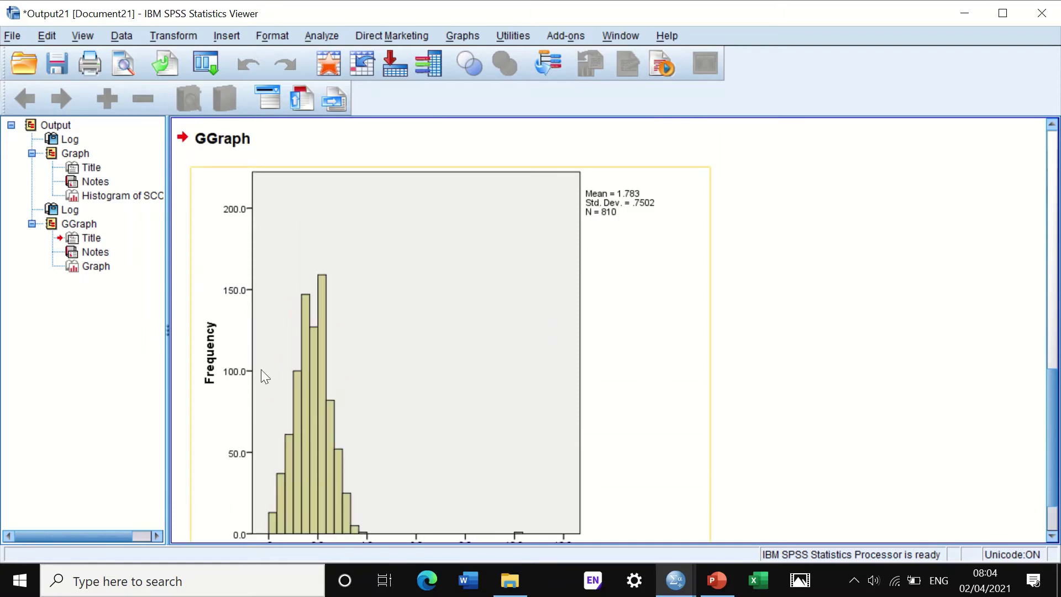
scroll(419, 232, down, 3)
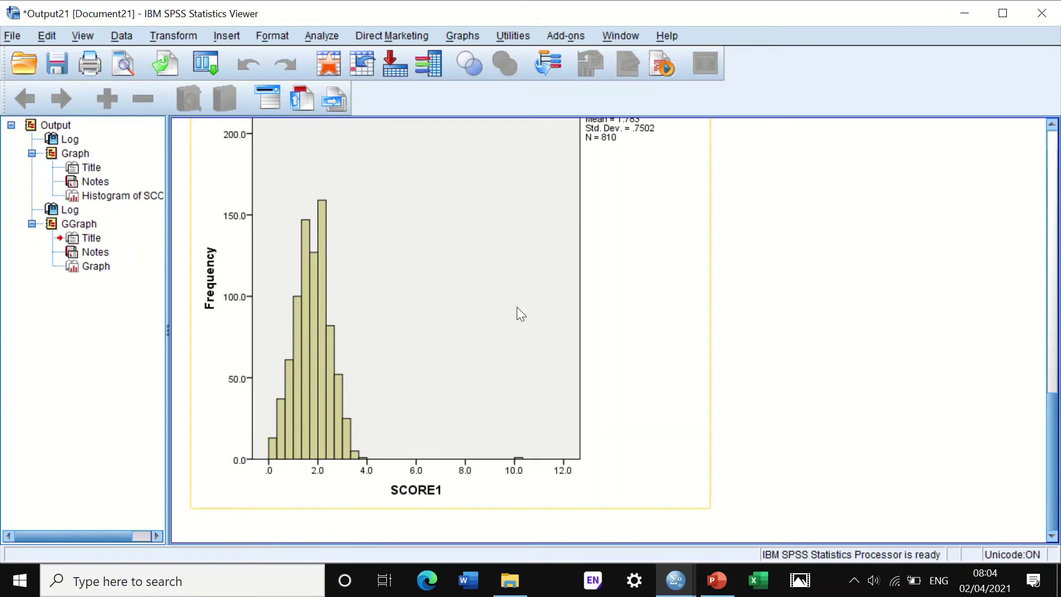
scroll(442, 260, up, 3)
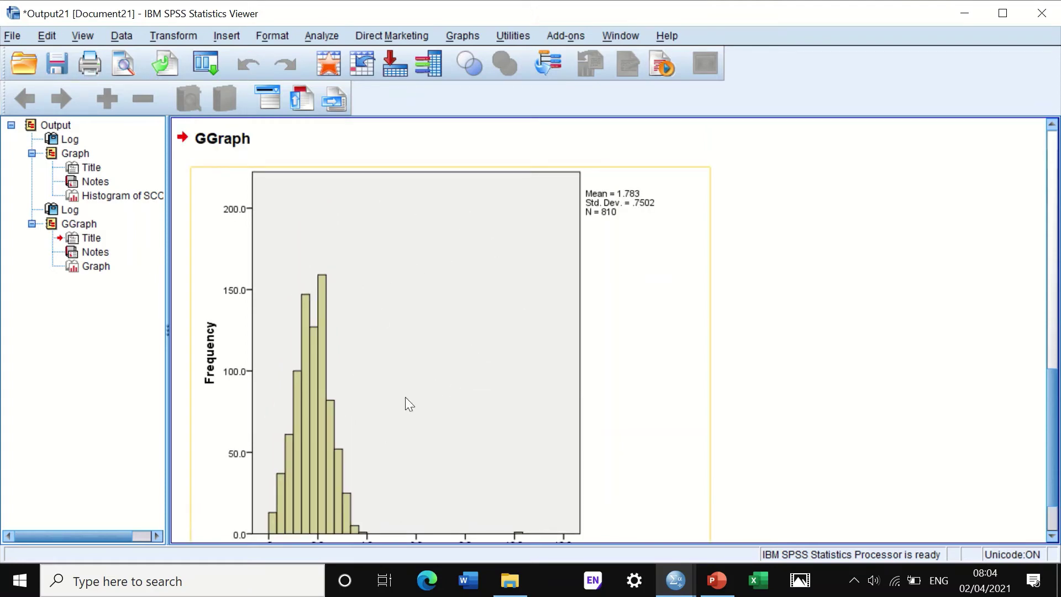
Add a normal distribution curve to the Chart Builder SCORE1 histogram in the Chart Editor
double_click(417, 276)
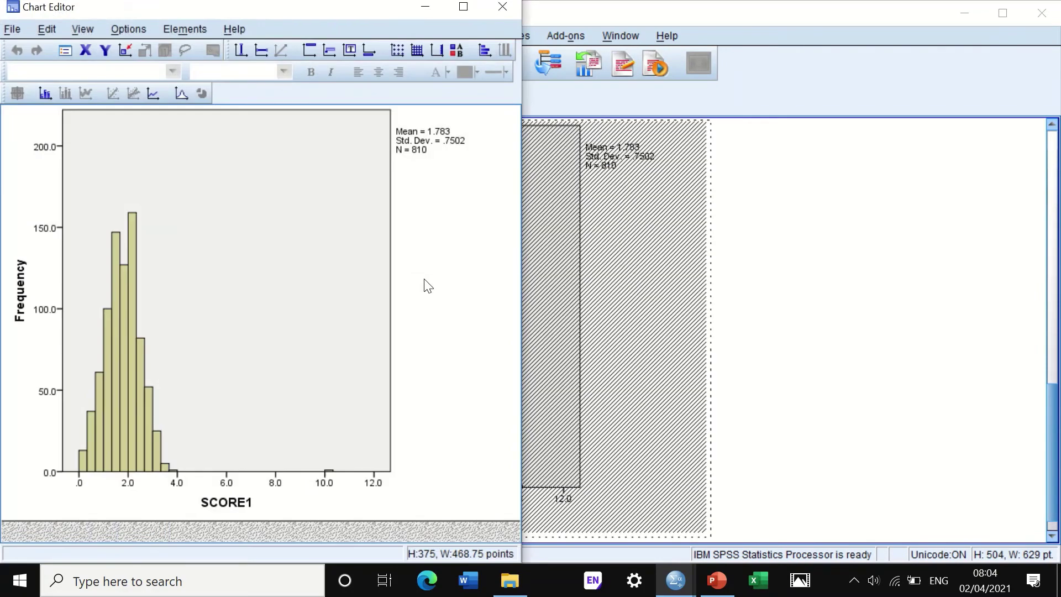
click(183, 31)
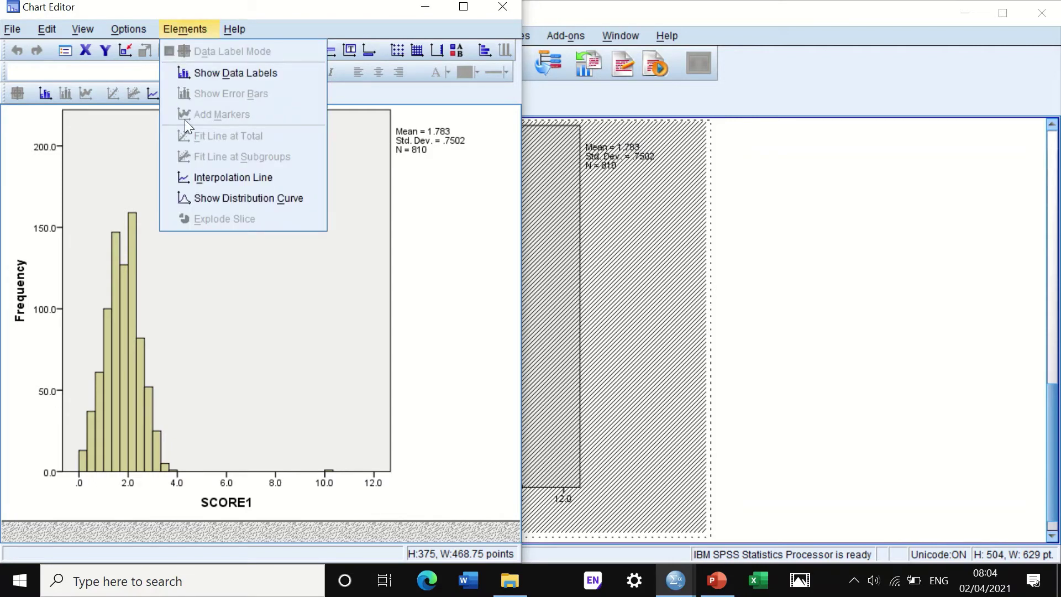
click(197, 201)
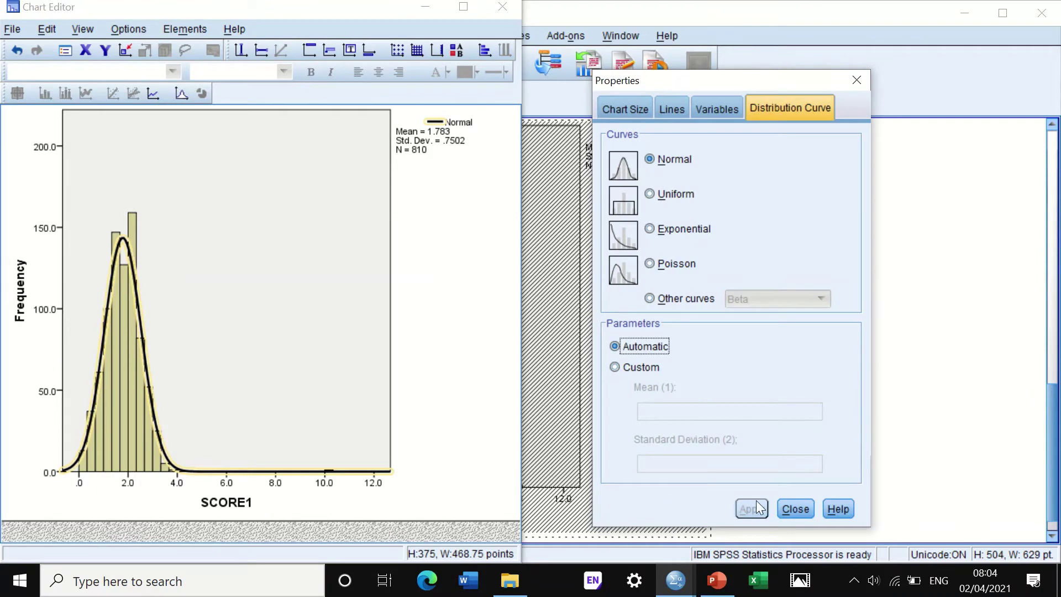
click(856, 82)
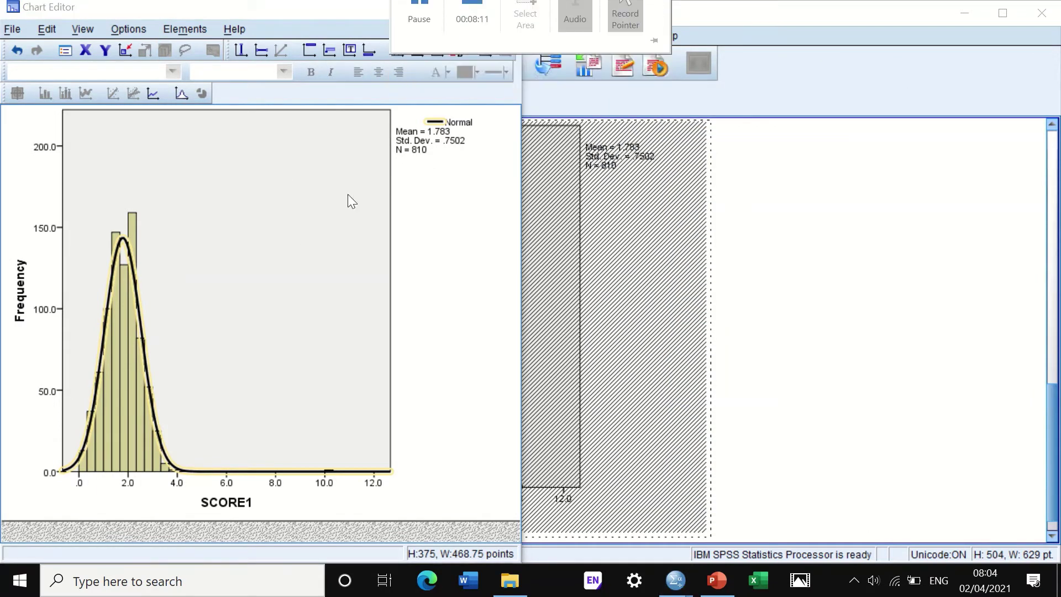
Close the Chart Editor and scroll on through the output
click(506, 12)
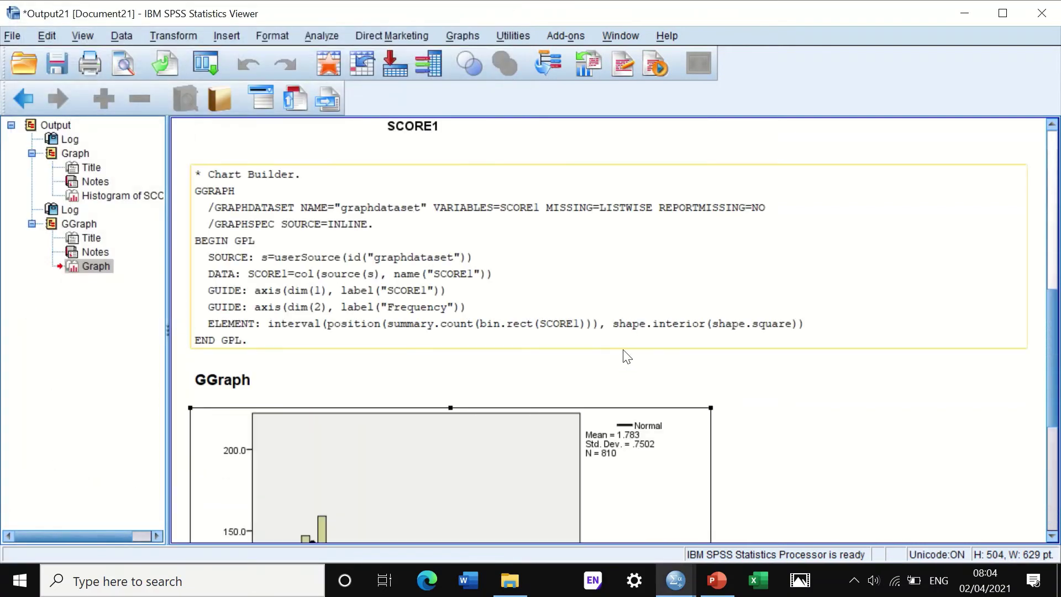
scroll(635, 354, down, 5)
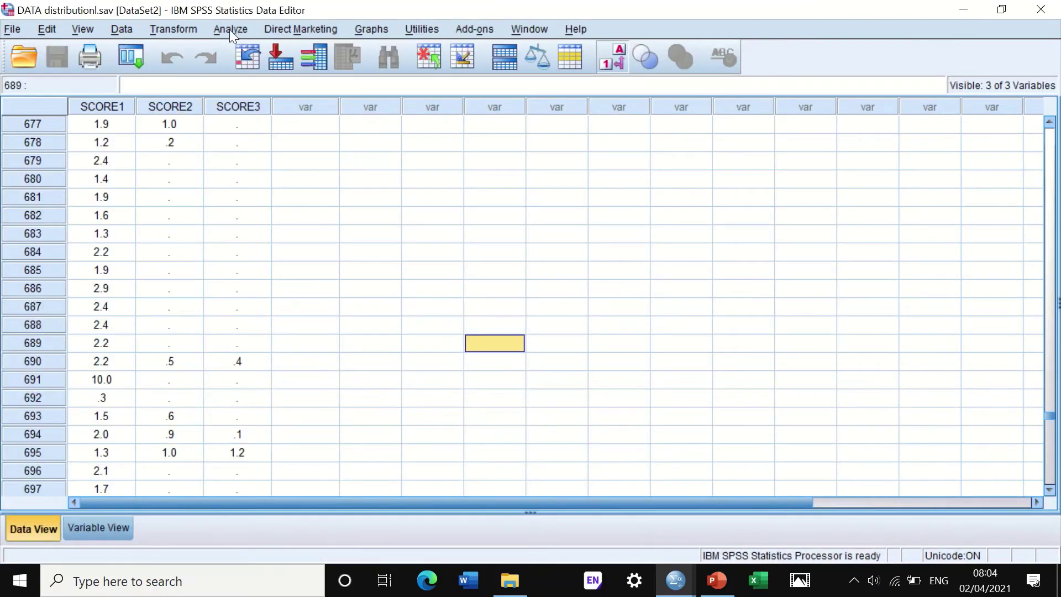
Start a Frequencies analysis with SCORE1, SCORE2 and SCORE3 as the variables
click(230, 29)
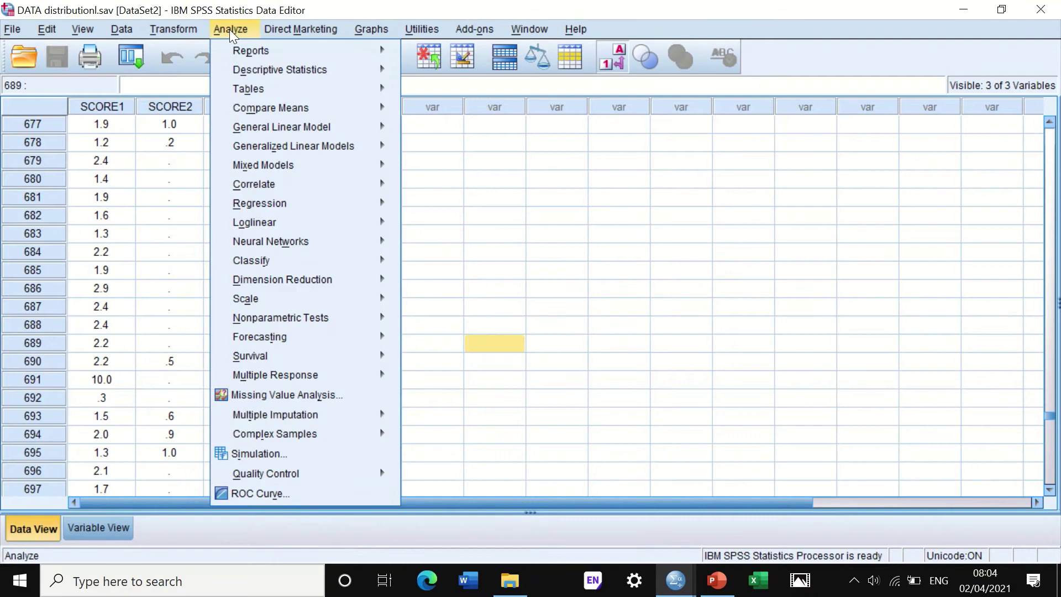
mouse_move(233, 71)
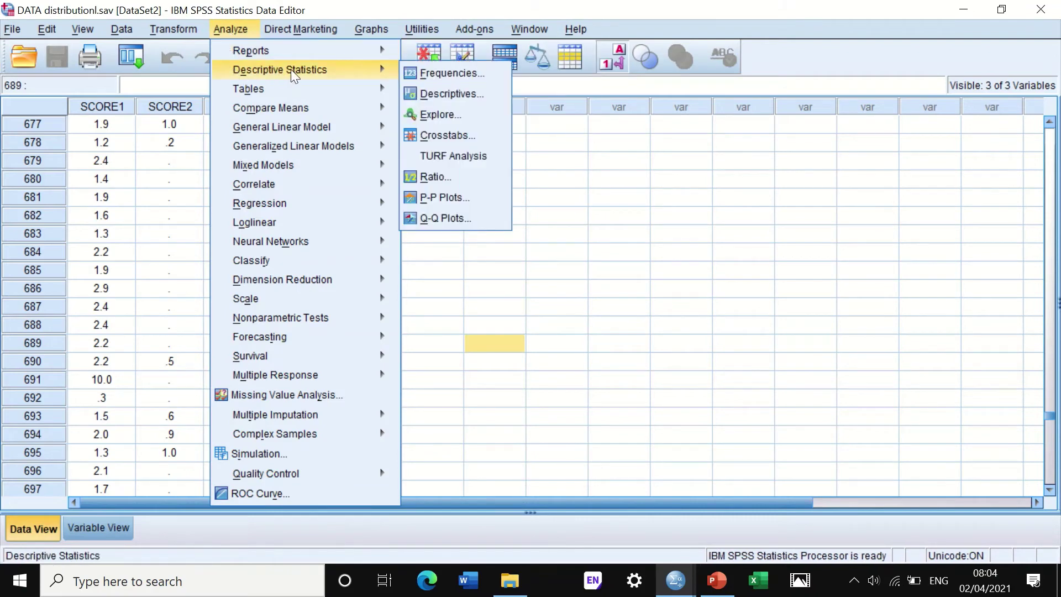
click(439, 70)
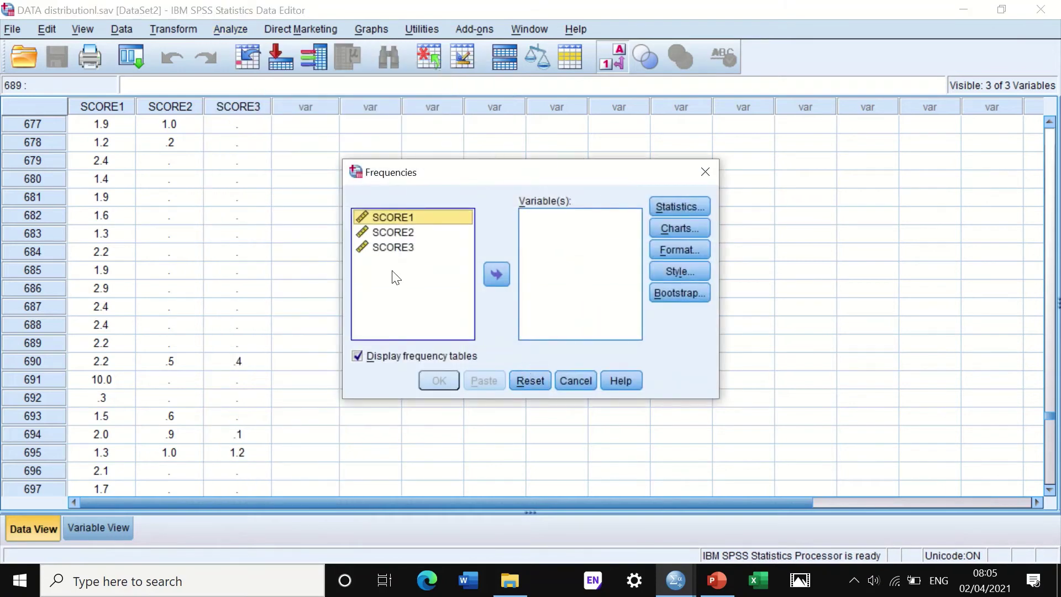
ctrl+click(396, 217)
click(393, 216)
drag(393, 216, 585, 218)
click(390, 220)
shift+click(401, 235)
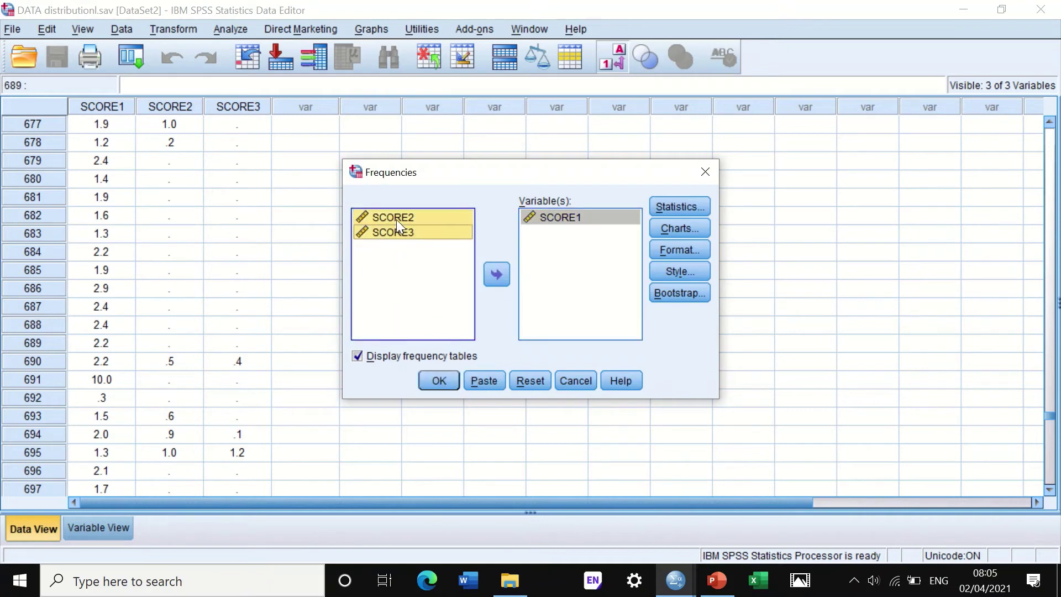
drag(396, 220, 547, 246)
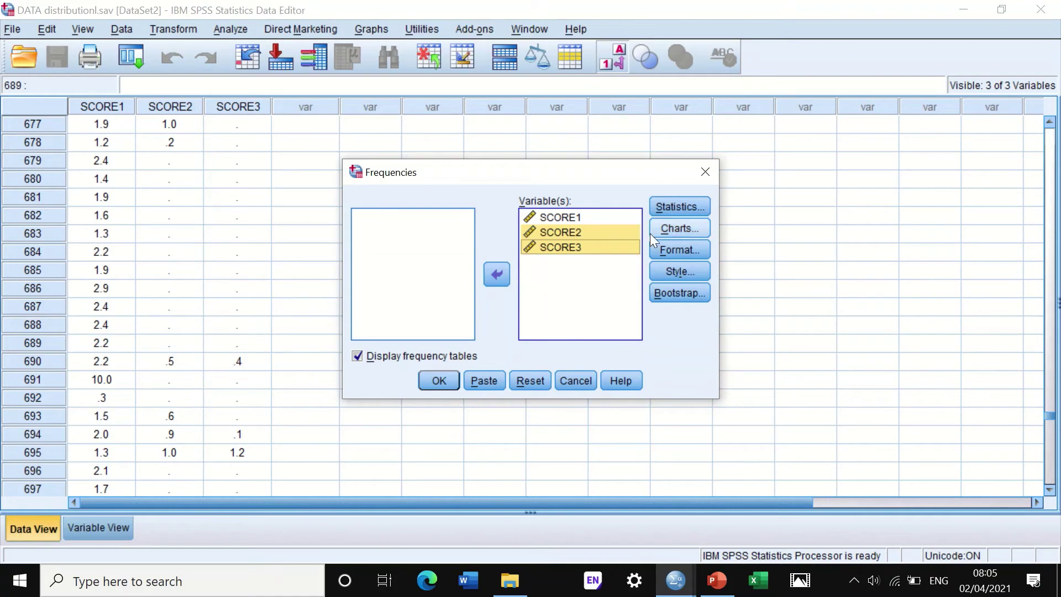
Request histograms with normal curves, leaving the statistics, format and style options unchanged
click(660, 206)
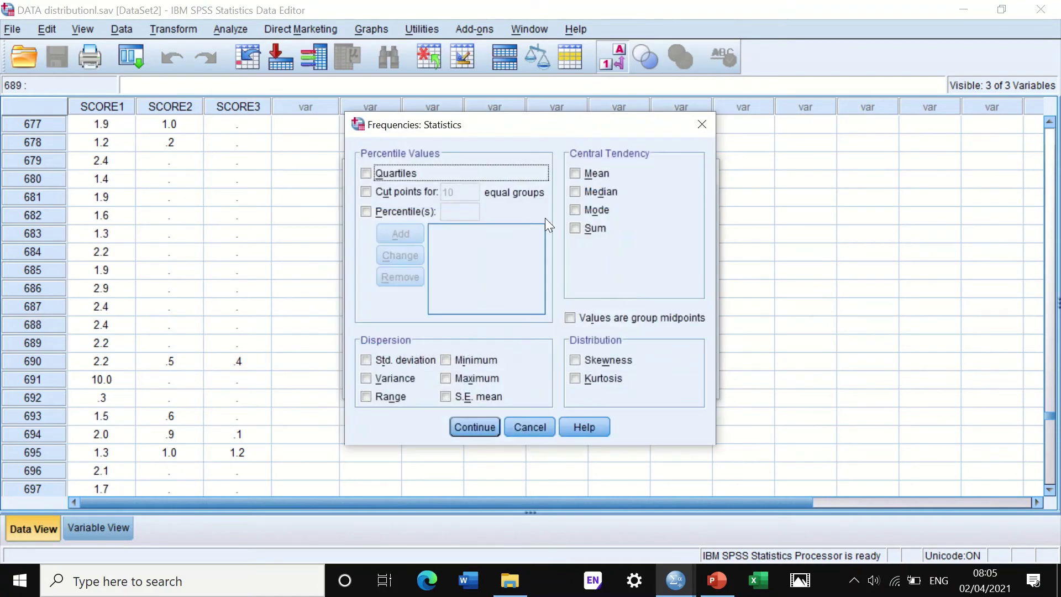
click(472, 427)
click(659, 230)
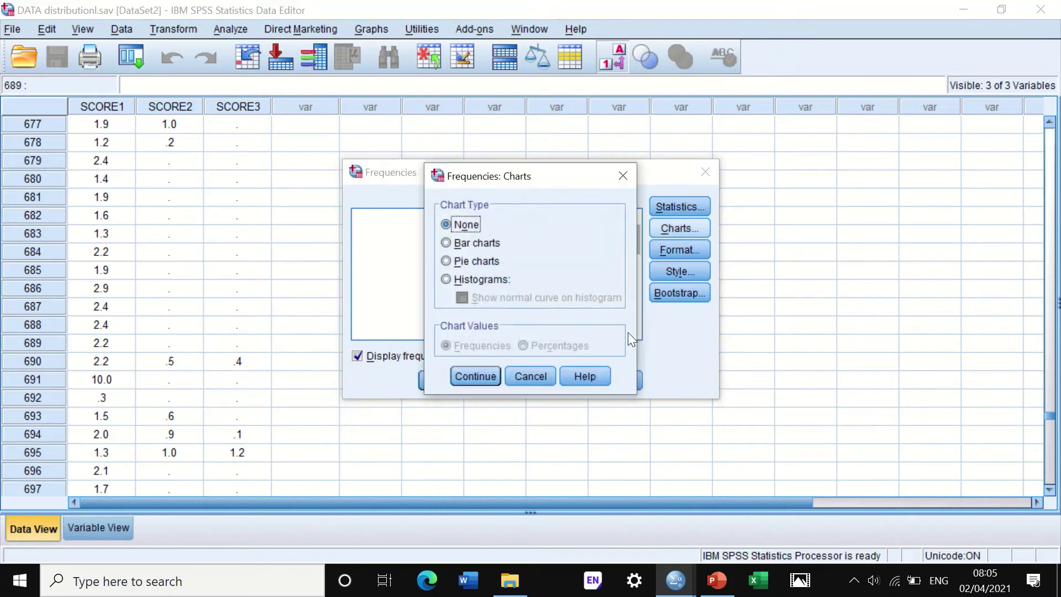
click(446, 279)
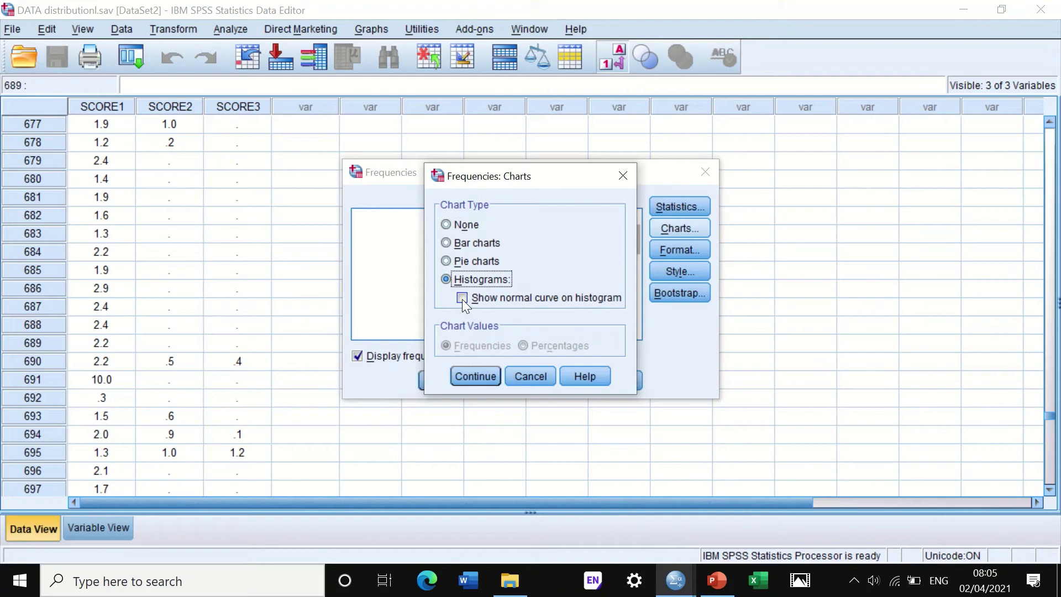
click(461, 298)
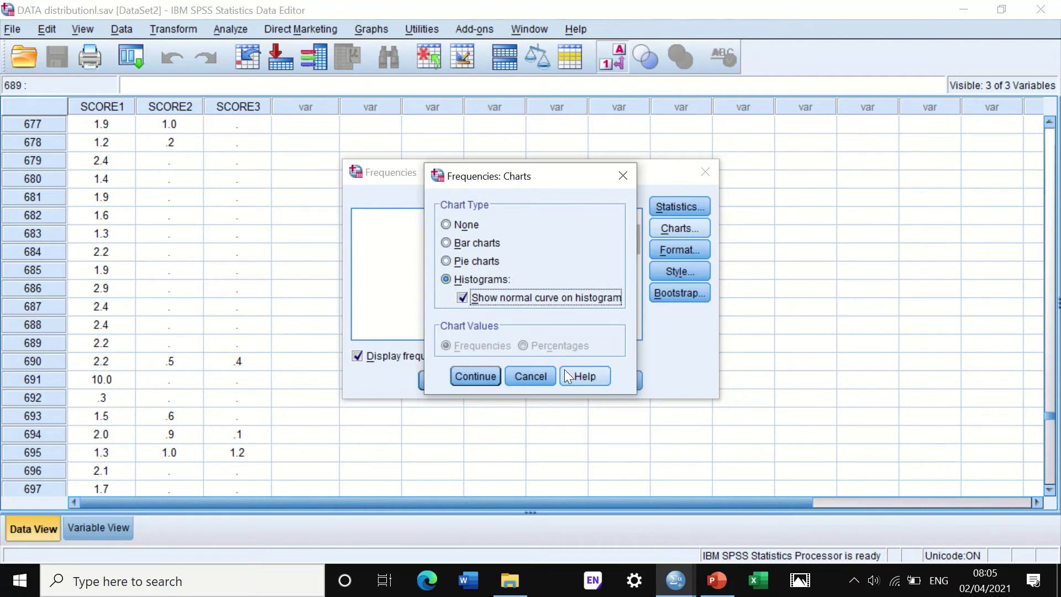
click(474, 376)
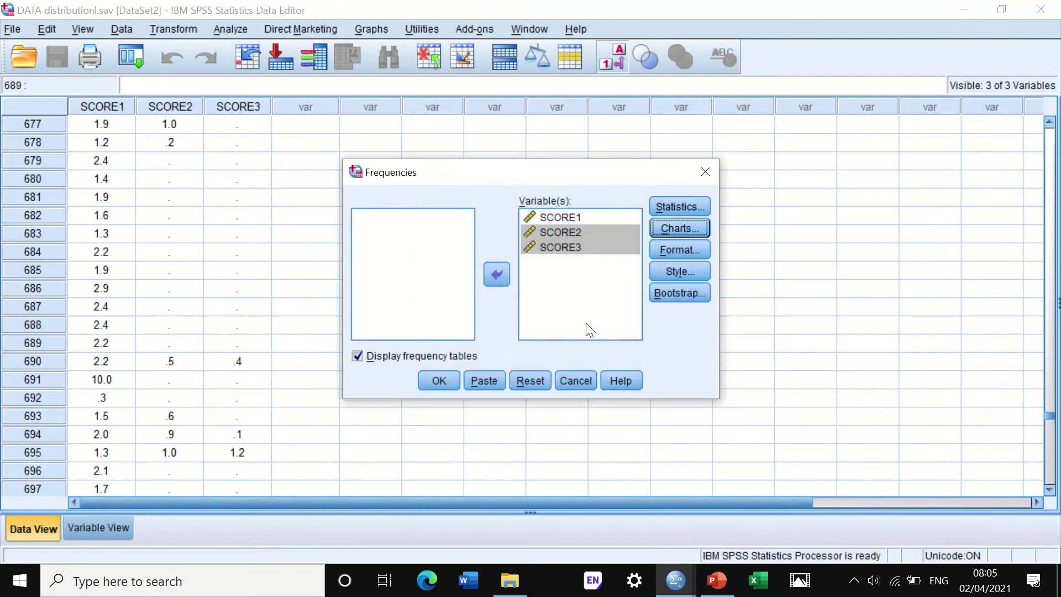
click(657, 249)
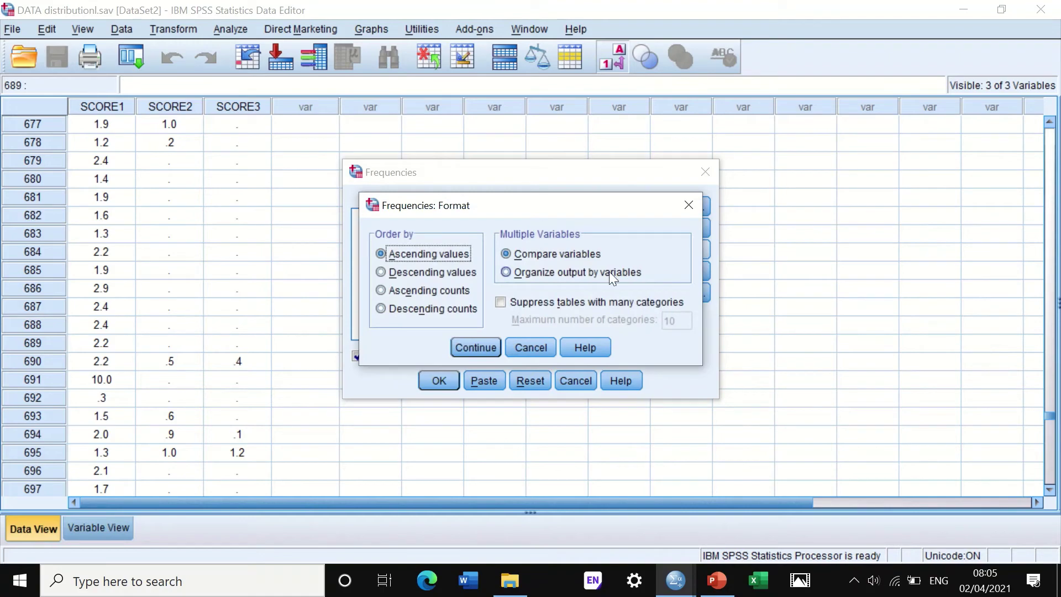
click(474, 347)
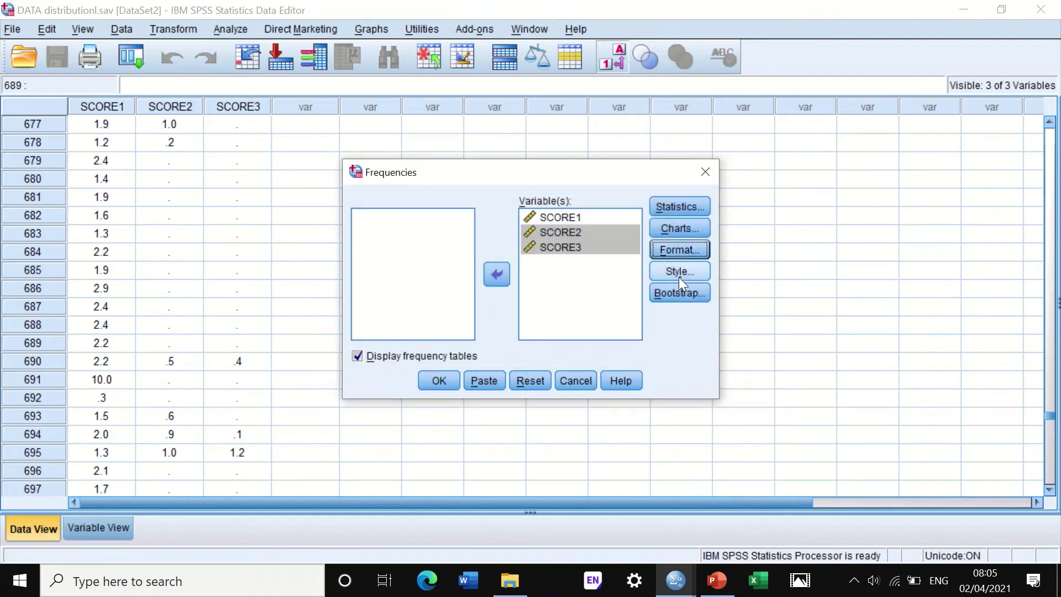
click(678, 271)
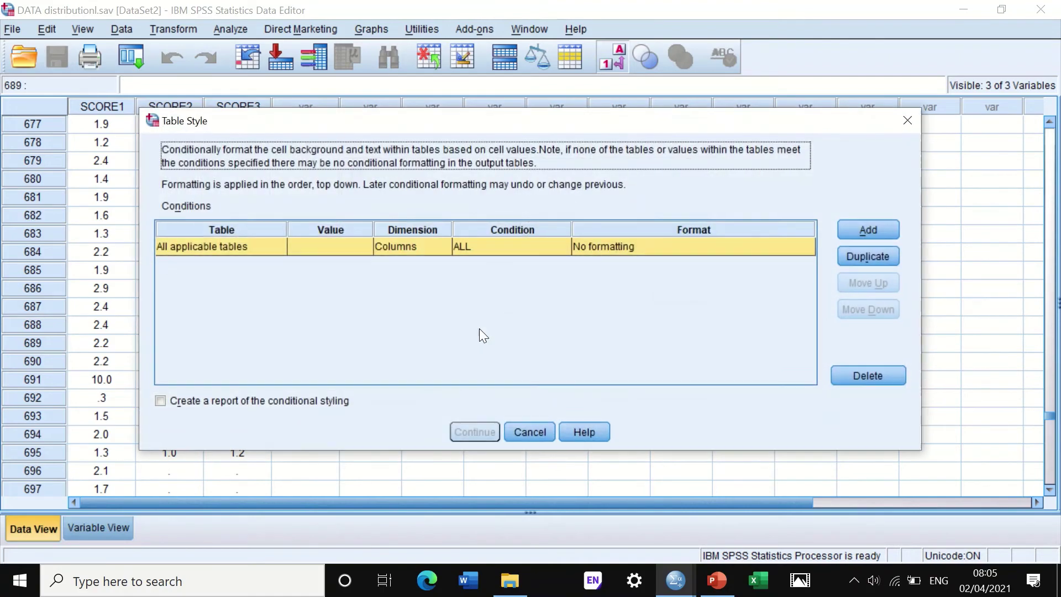
click(528, 431)
Run Frequencies and review the tables and histograms through the SCORE3 chart (Mean .98, N 123)
click(439, 381)
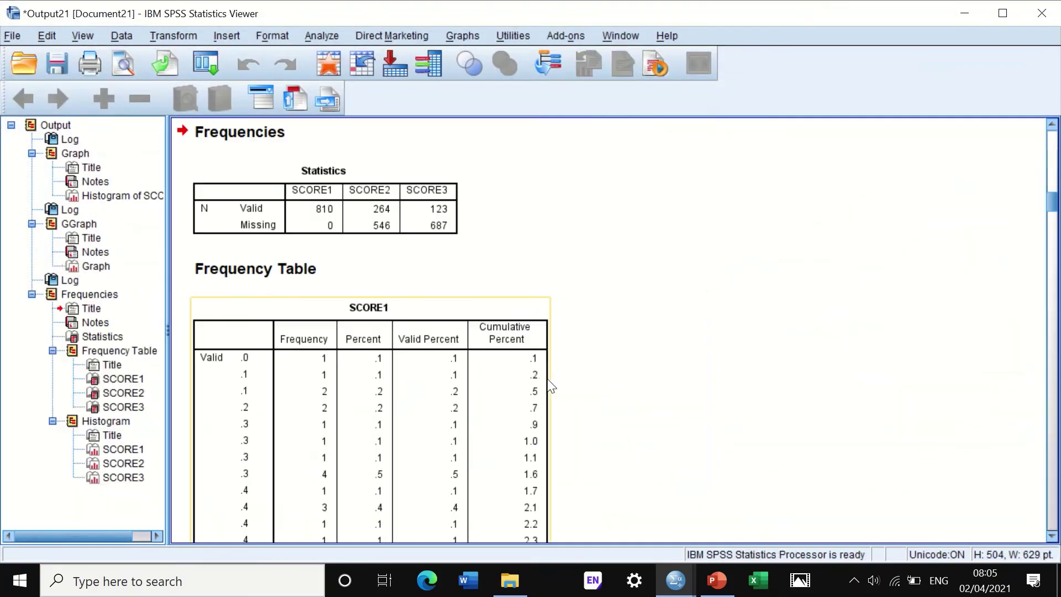
scroll(652, 363, down, 10)
scroll(653, 363, down, 20)
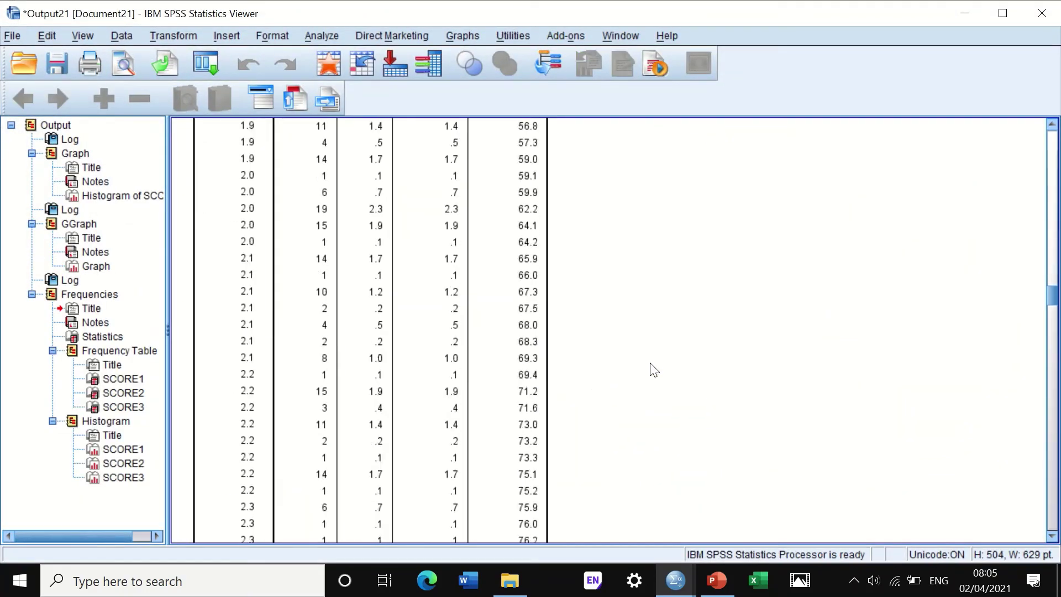
scroll(653, 369, down, 20)
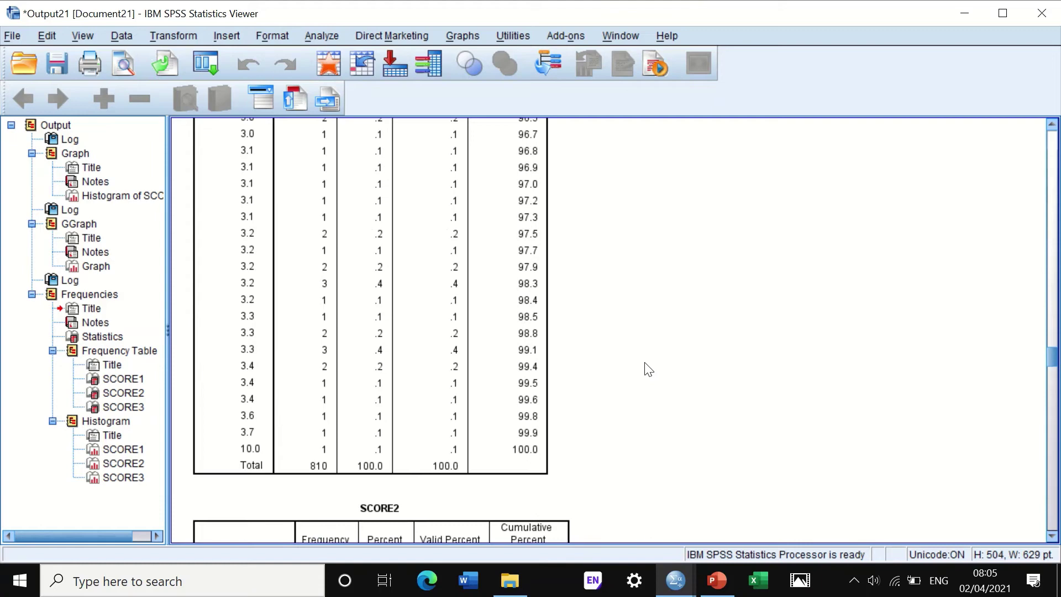
scroll(648, 369, down, 20)
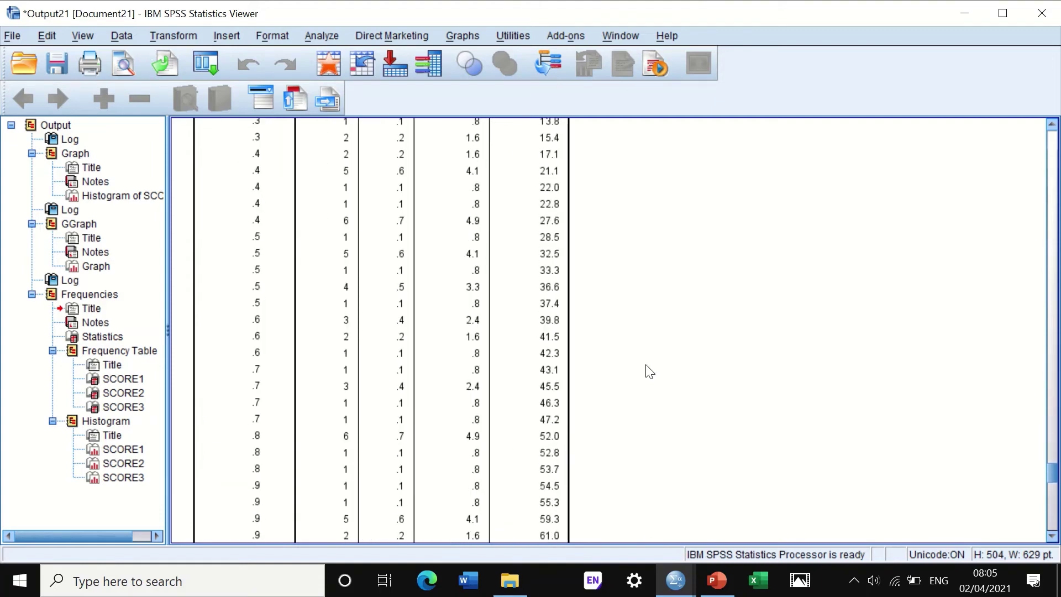
scroll(650, 376, up, 5)
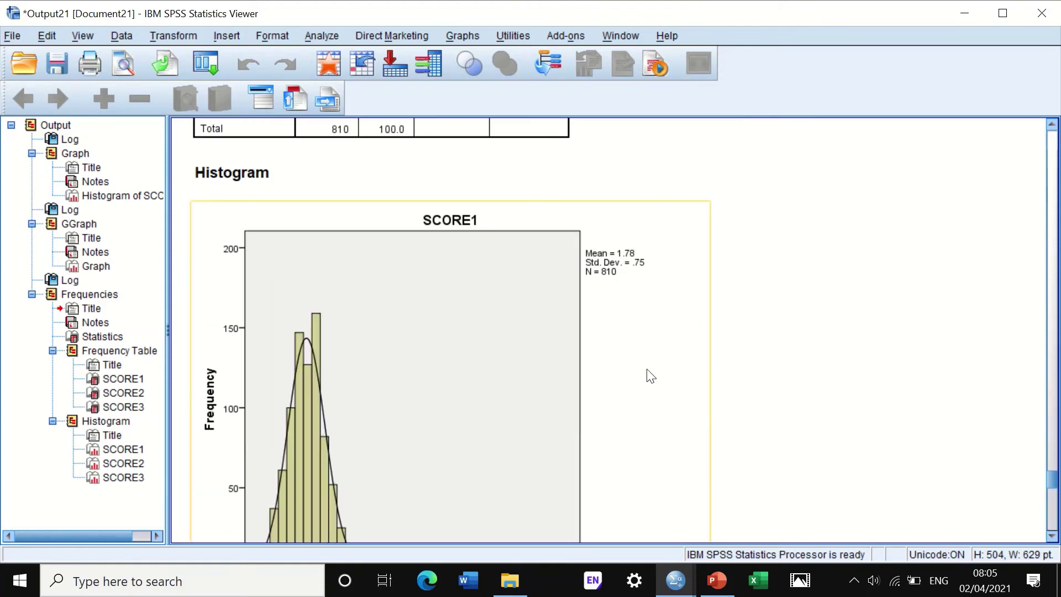
scroll(649, 375, up, 4)
scroll(646, 373, down, 5)
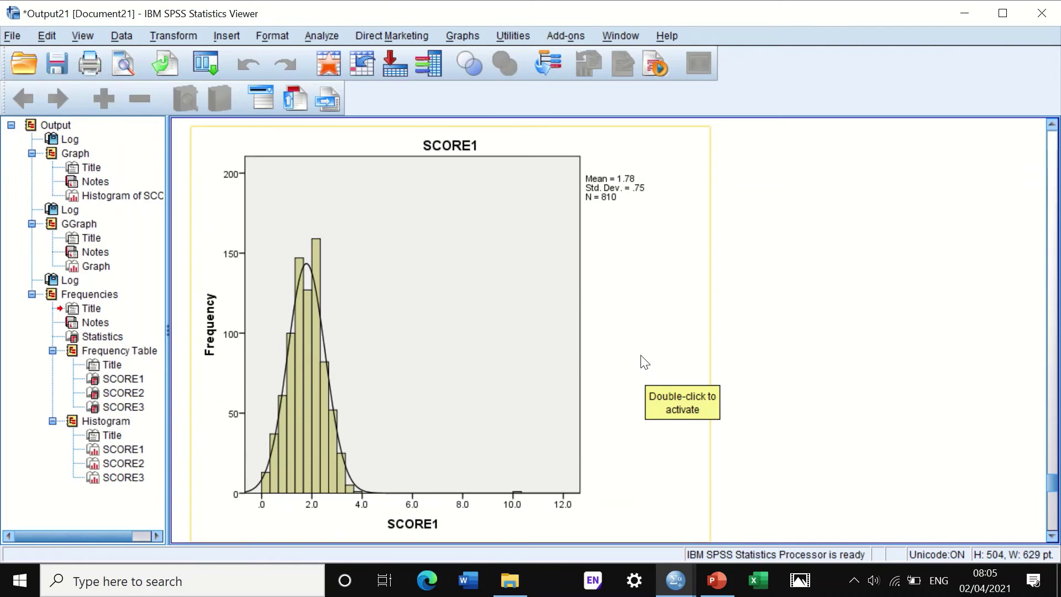
scroll(645, 362, down, 5)
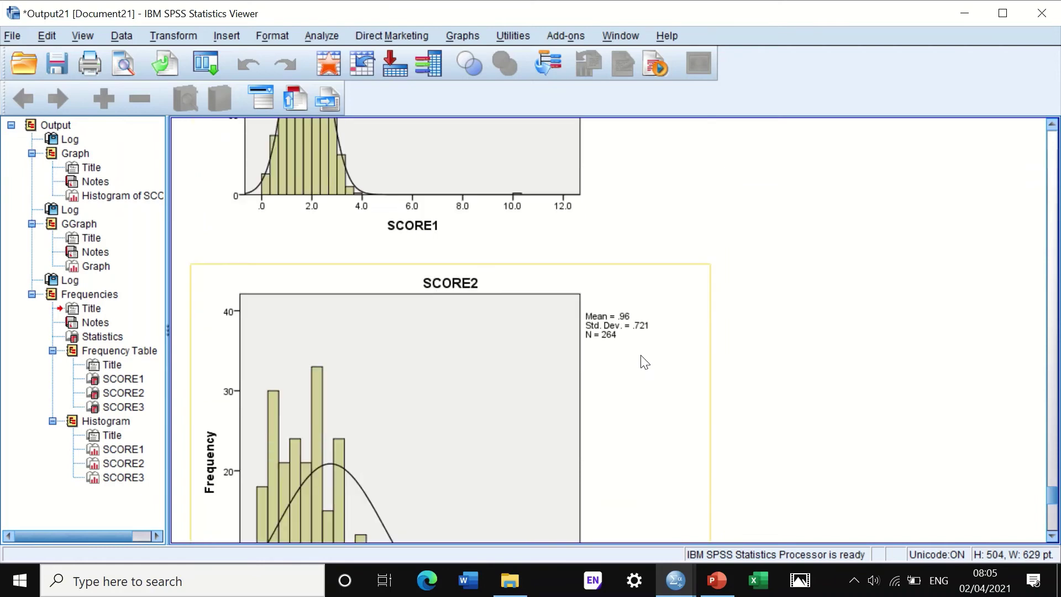
scroll(644, 362, up, 7)
scroll(644, 362, down, 7)
scroll(645, 361, down, 11)
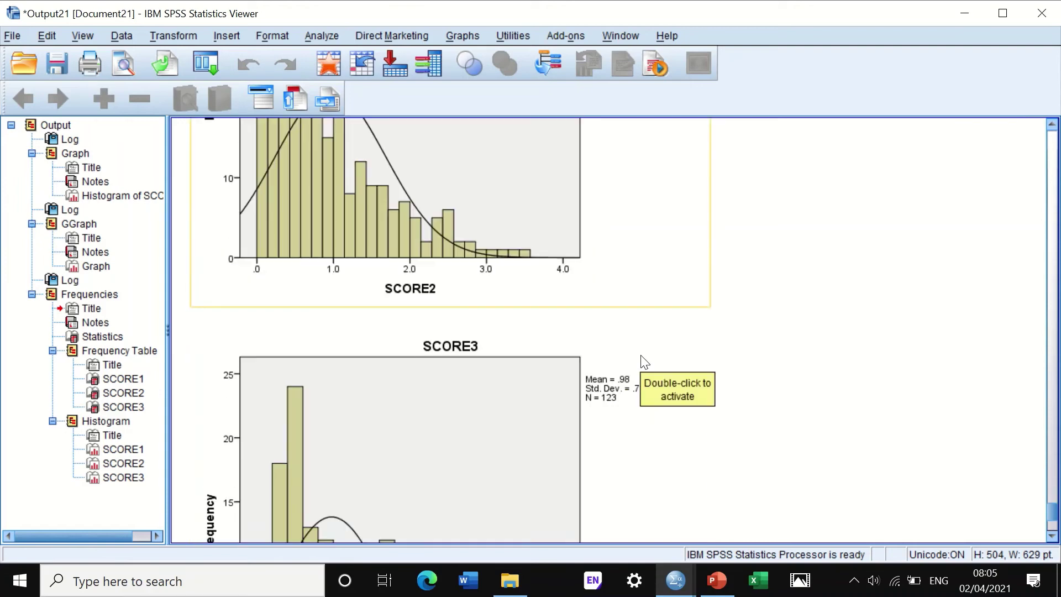
scroll(645, 362, up, 15)
scroll(645, 362, up, 3)
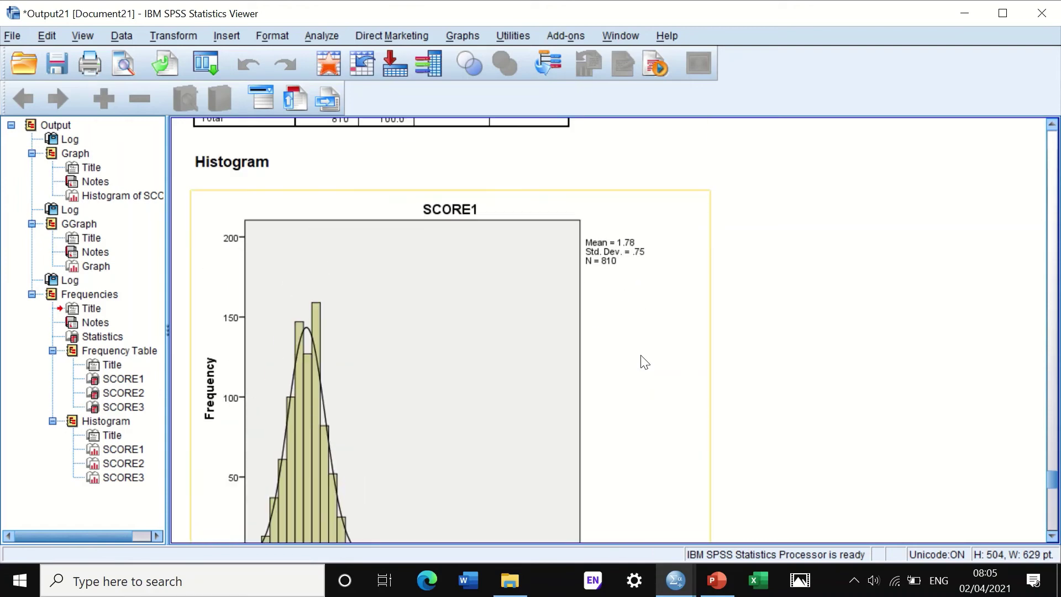
scroll(642, 361, down, 3)
scroll(641, 360, up, 3)
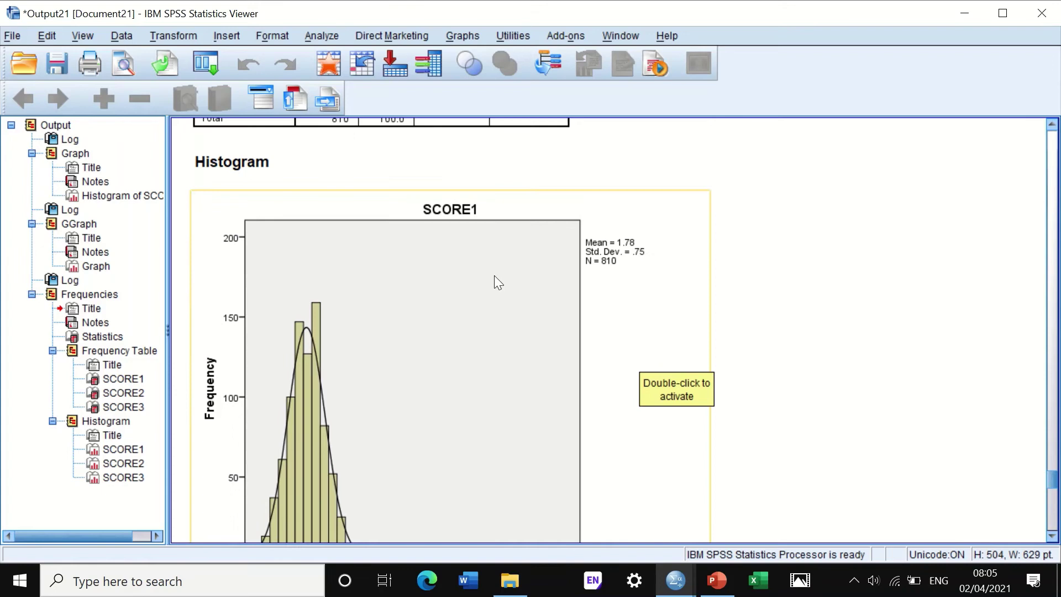
scroll(494, 276, down, 2)
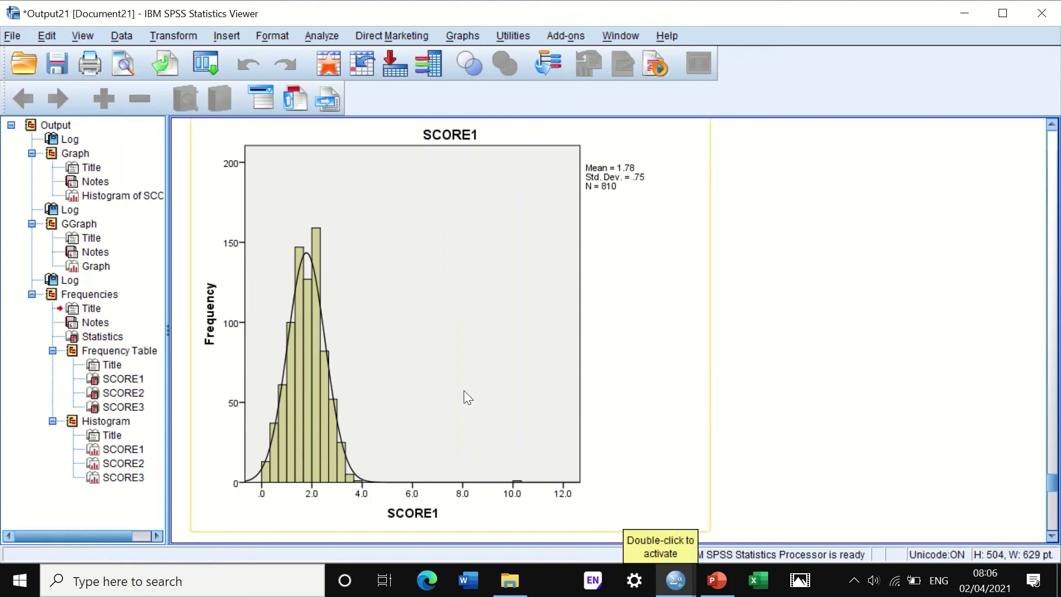
scroll(464, 396, down, 10)
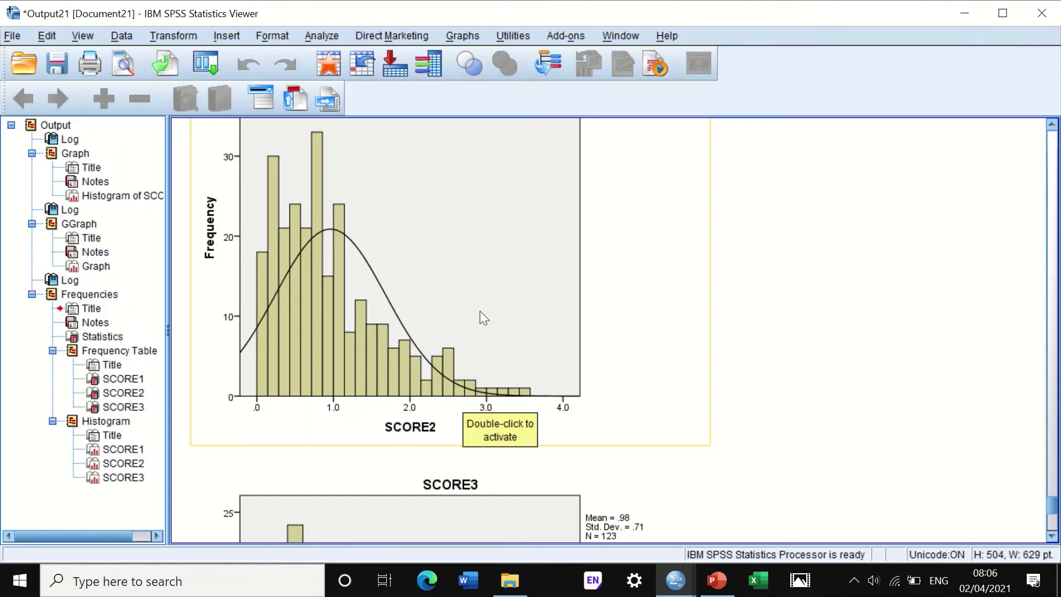
scroll(509, 290, down, 3)
scroll(475, 303, down, 2)
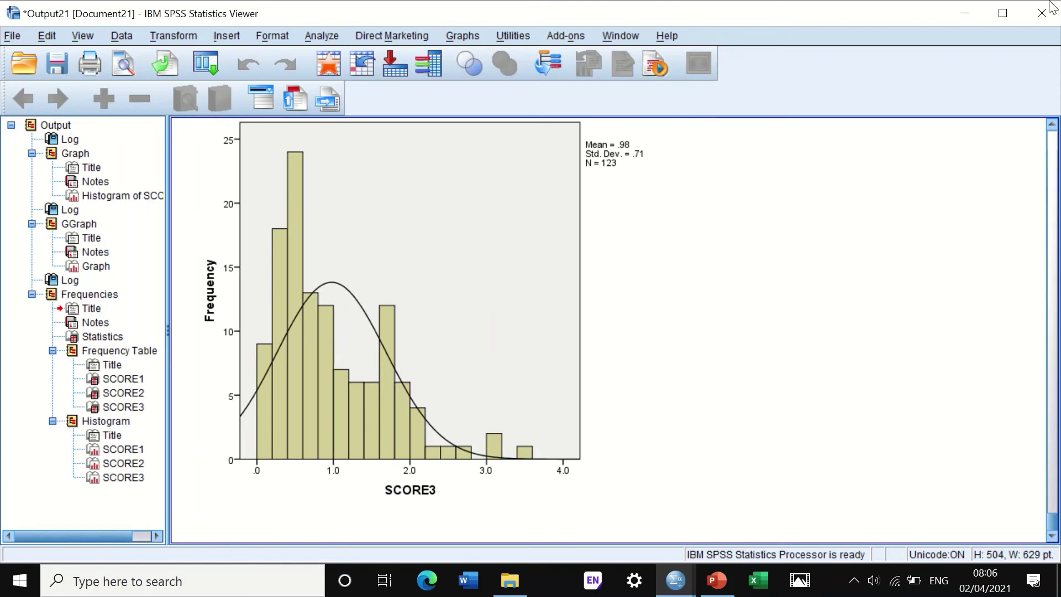
Set up an Explore analysis with SCORE1–SCORE3 as dependent variables
click(965, 13)
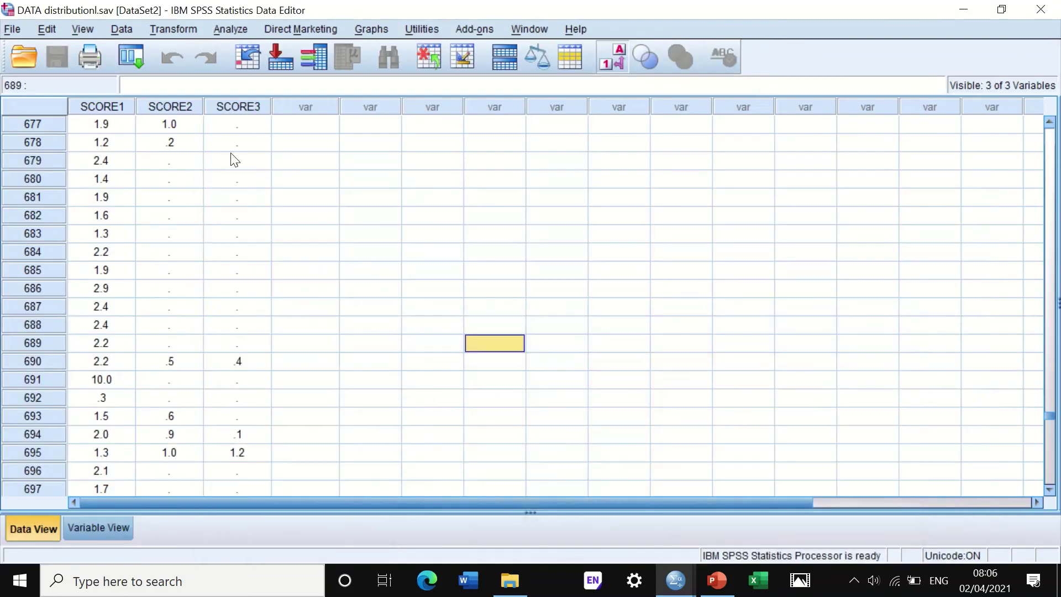
click(231, 27)
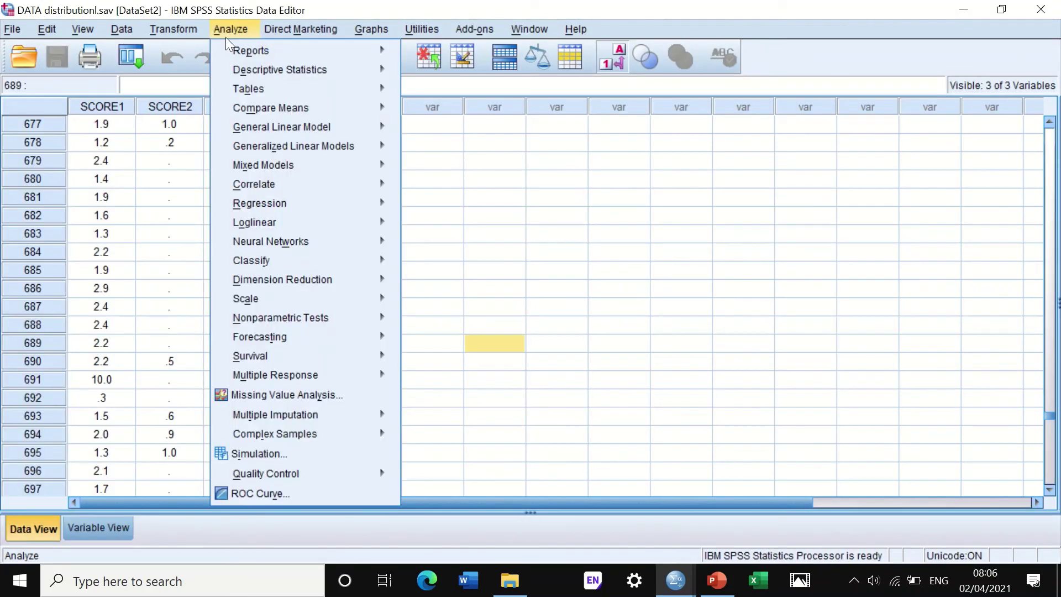
mouse_move(231, 69)
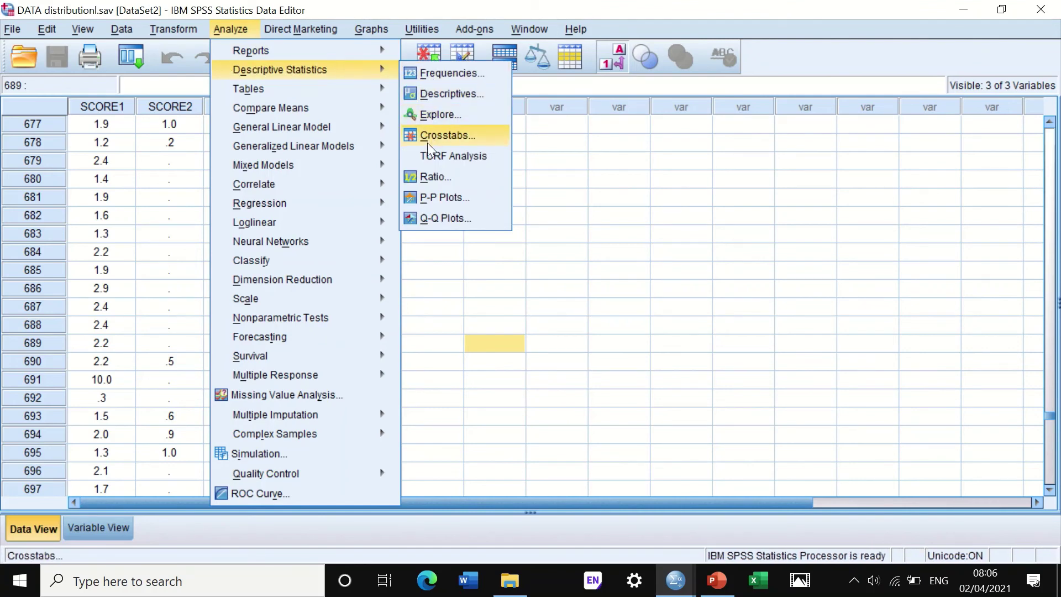
click(436, 116)
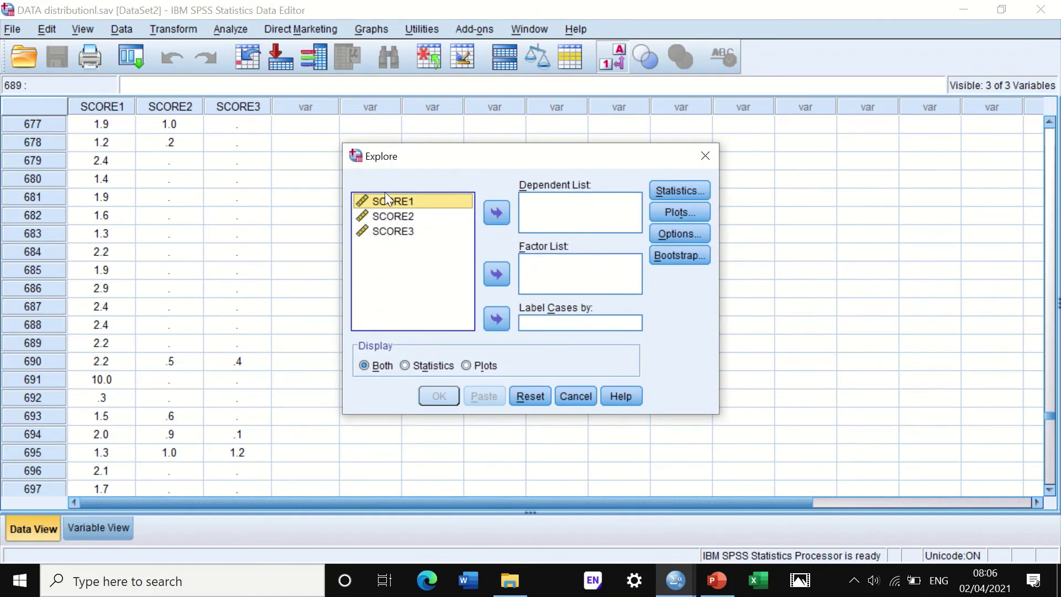
drag(387, 201, 455, 231)
click(493, 215)
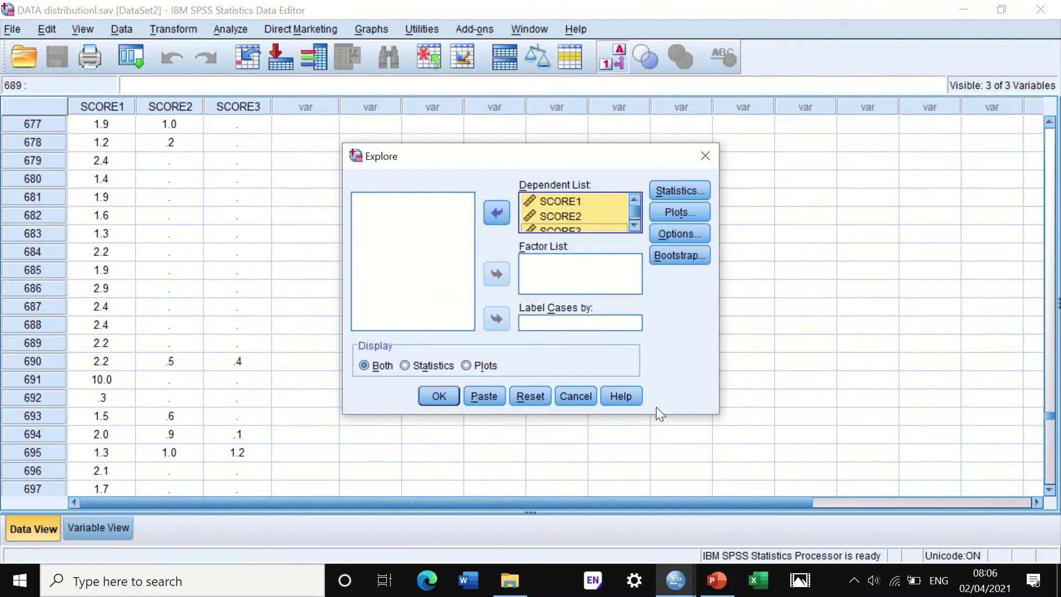
Replace stem-and-leaf plots with histograms, keep default statistics and missing values, and run Explore
click(671, 193)
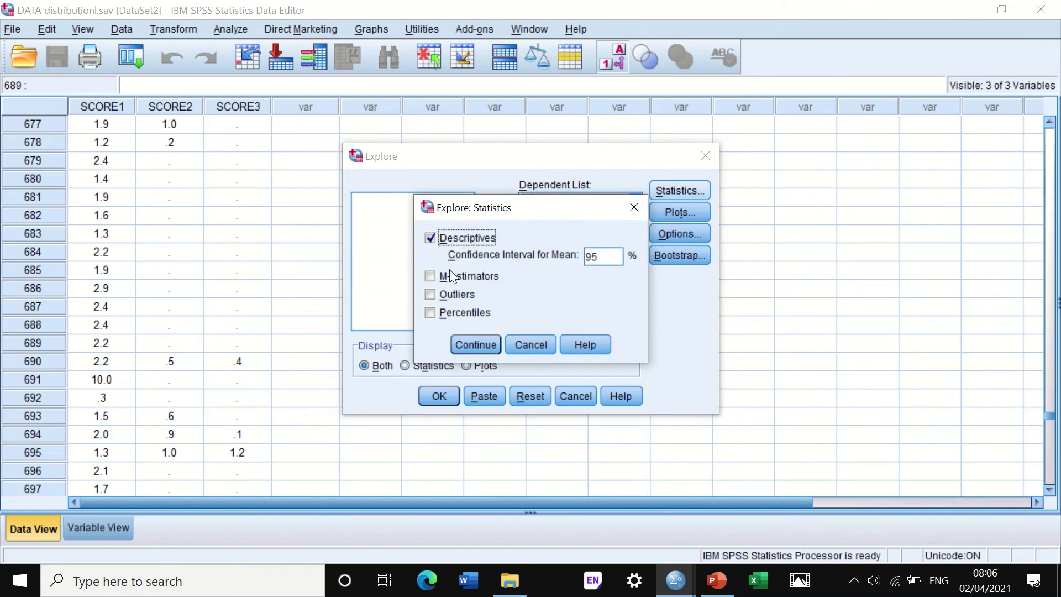
click(481, 347)
click(670, 210)
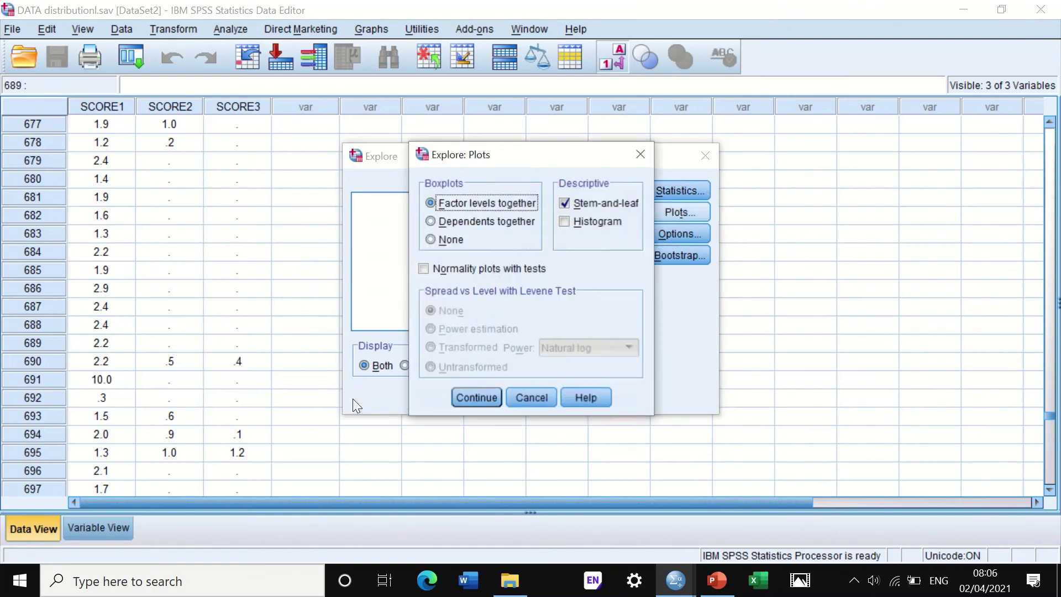
click(566, 202)
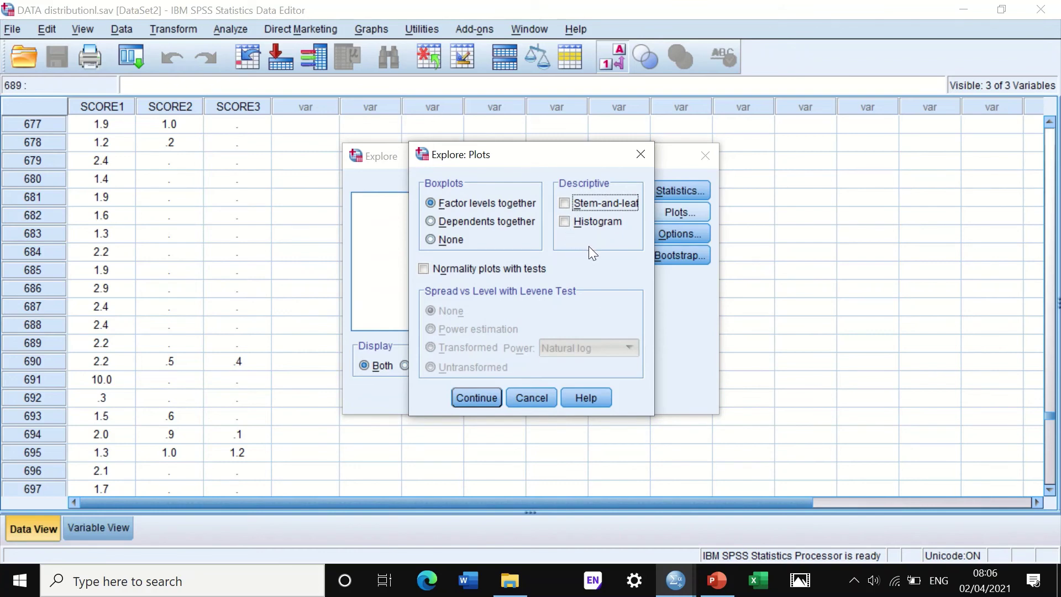
click(563, 222)
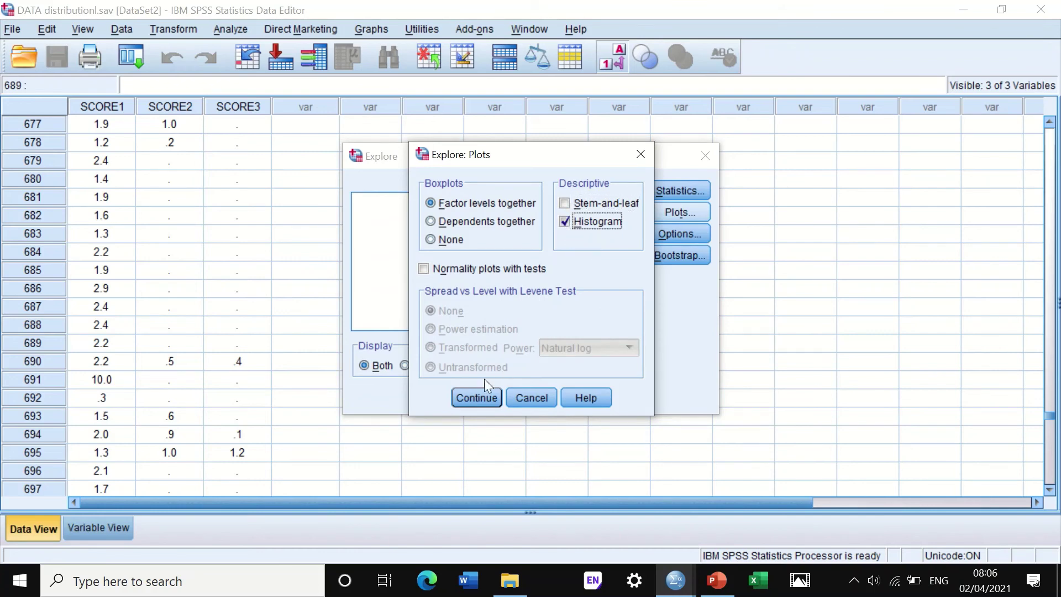
click(478, 396)
click(680, 234)
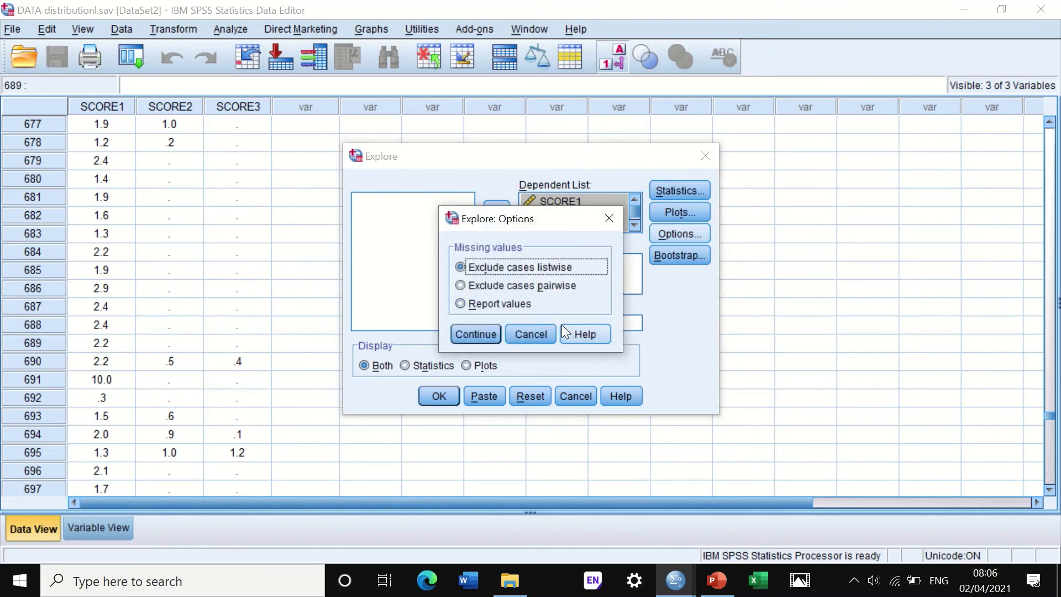
click(474, 334)
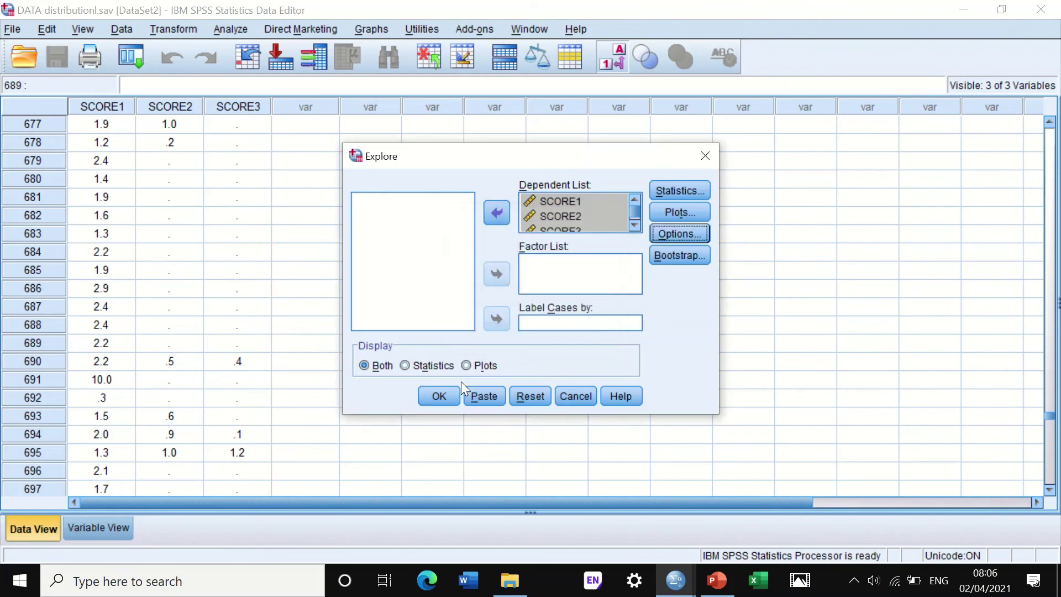
click(448, 396)
scroll(807, 327, down, 5)
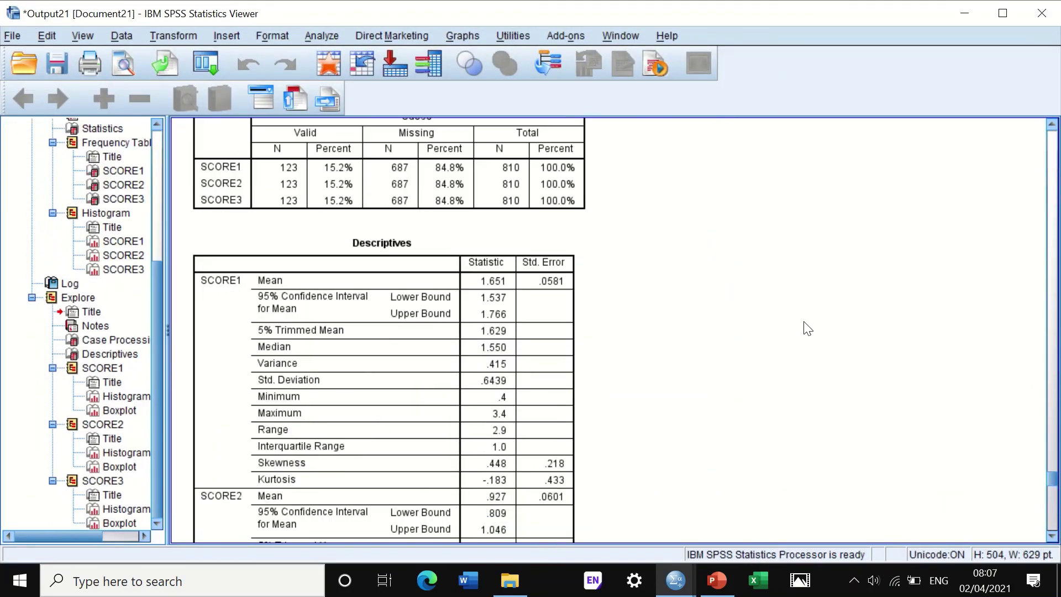
scroll(801, 329, up, 6)
scroll(790, 330, down, 3)
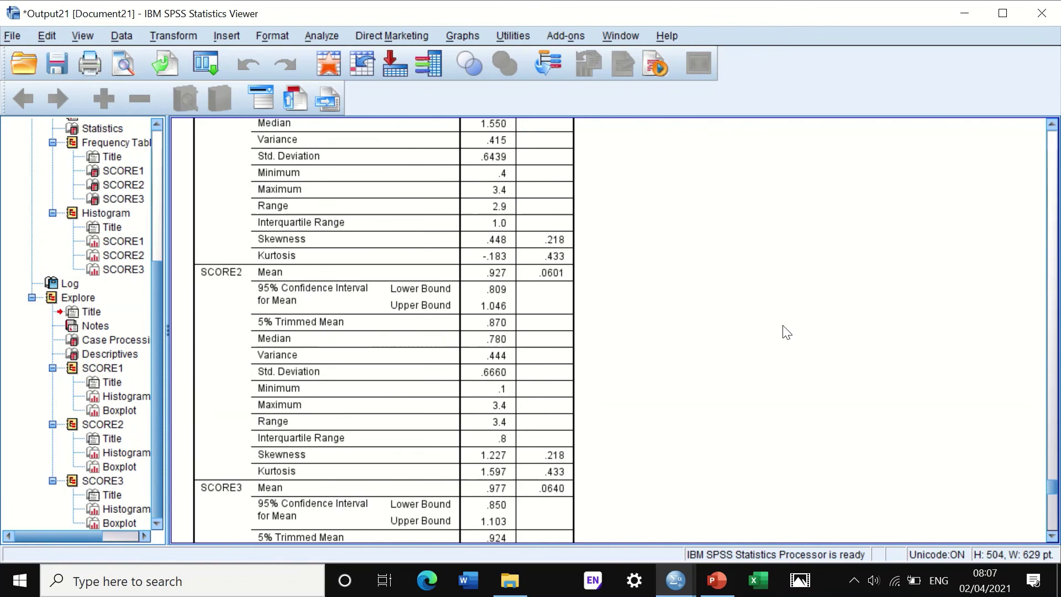
scroll(787, 332, down, 7)
scroll(787, 331, up, 2)
scroll(787, 332, down, 4)
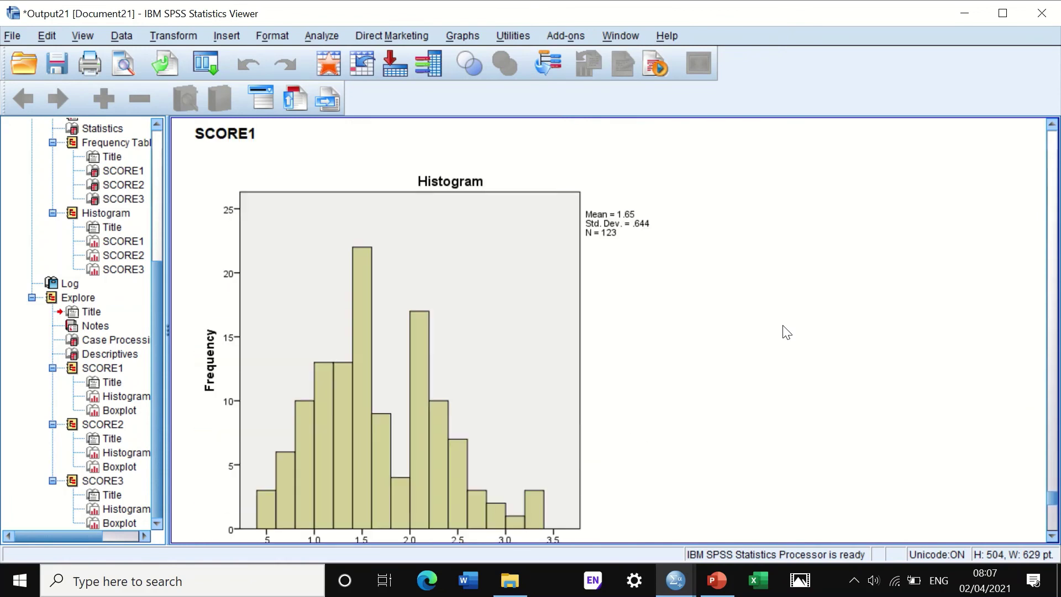
scroll(787, 331, down, 3)
scroll(787, 332, up, 3)
scroll(786, 331, down, 3)
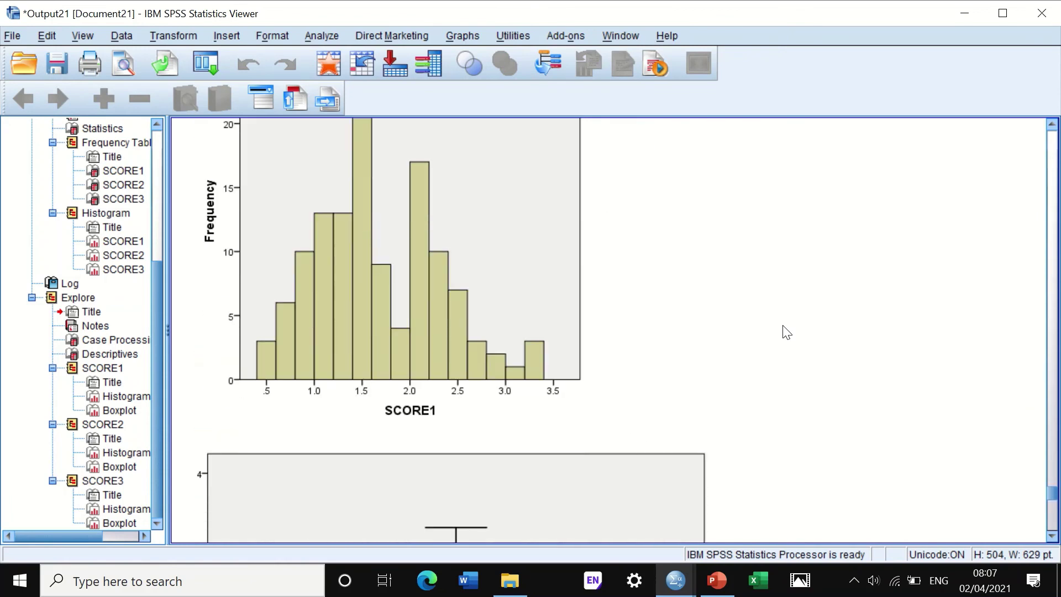
scroll(787, 332, up, 3)
scroll(787, 331, down, 20)
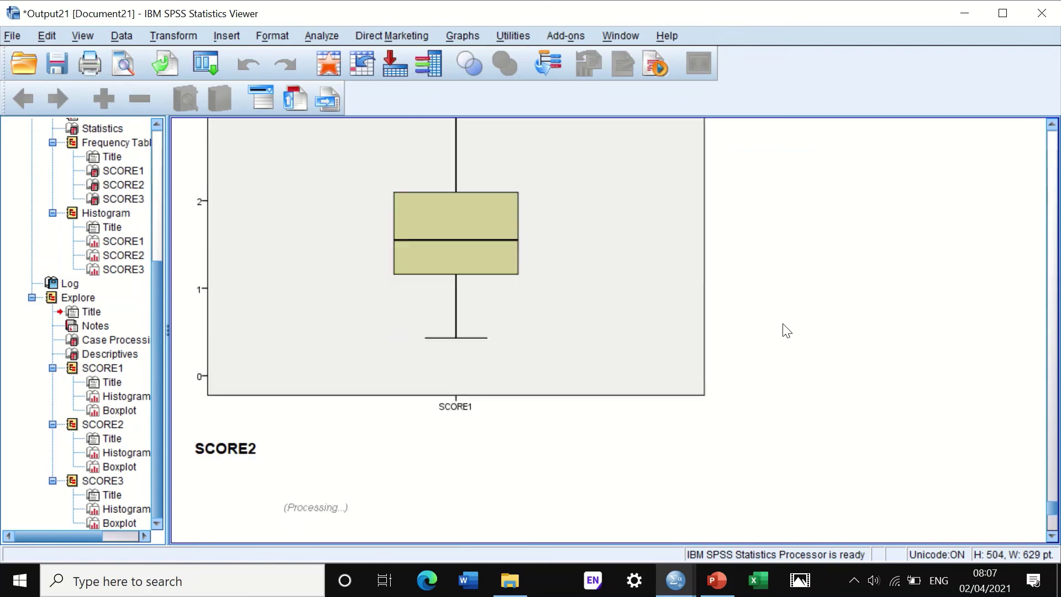
scroll(787, 330, down, 9)
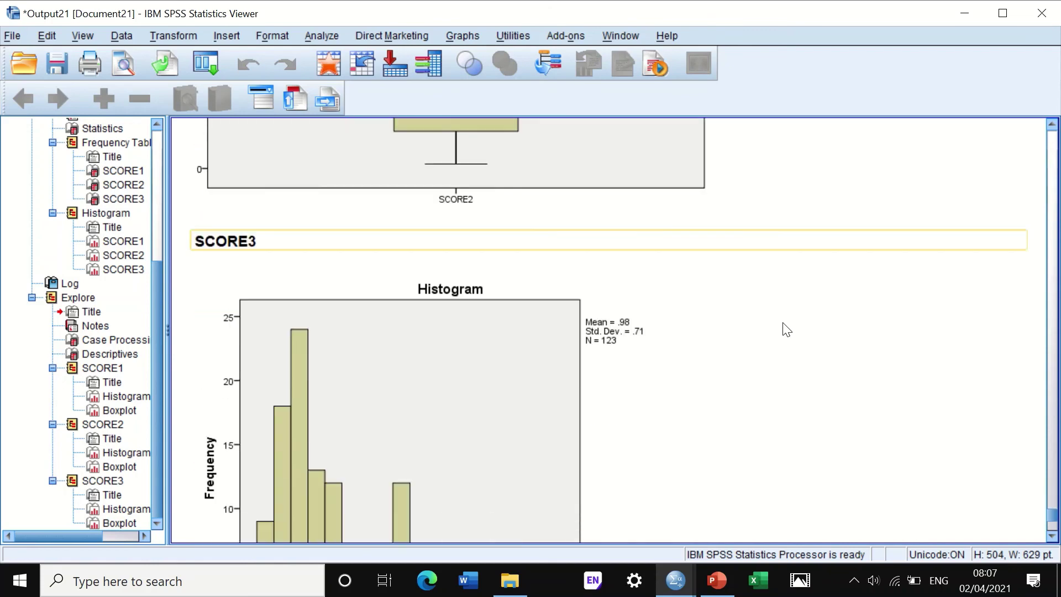
scroll(787, 330, up, 10)
scroll(787, 329, down, 5)
scroll(787, 327, up, 15)
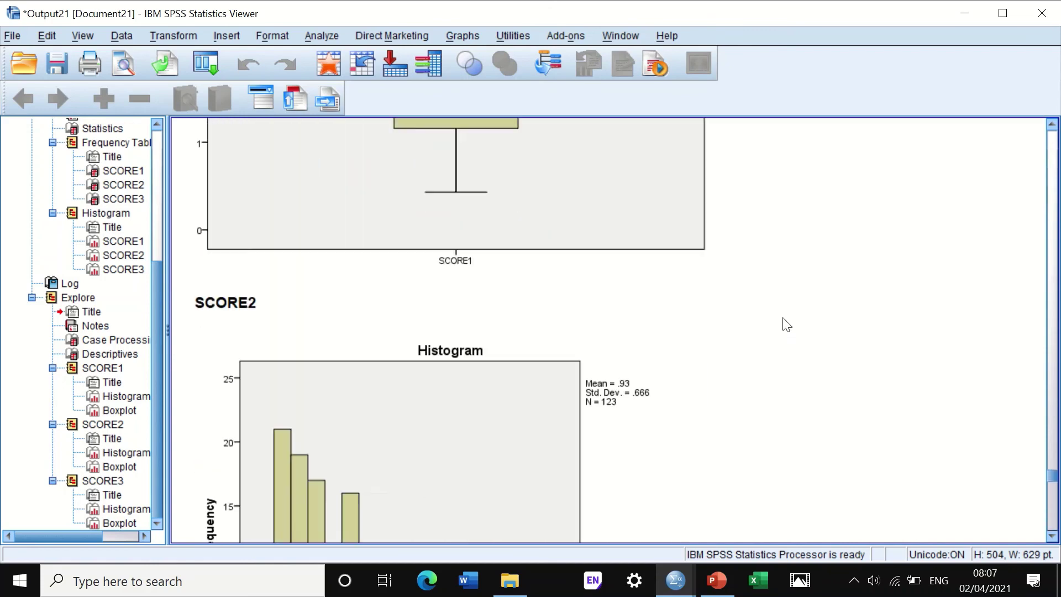
Overlay a normal curve on the Explore SCORE1 histogram (Mean 1.65, Std. Dev. .644, N 123)
click(466, 311)
double_click(461, 305)
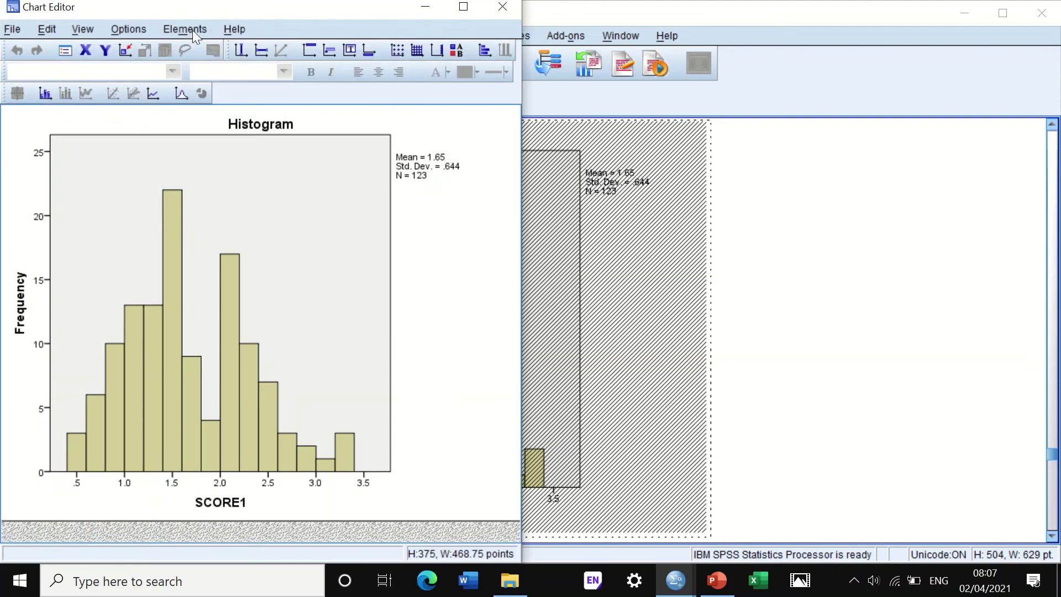
click(192, 30)
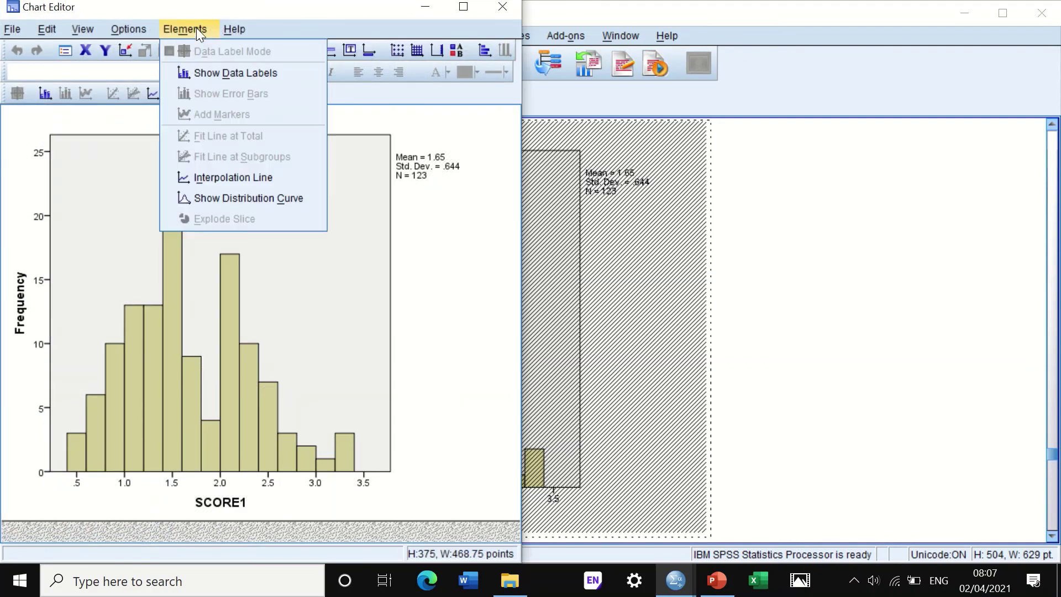
click(211, 197)
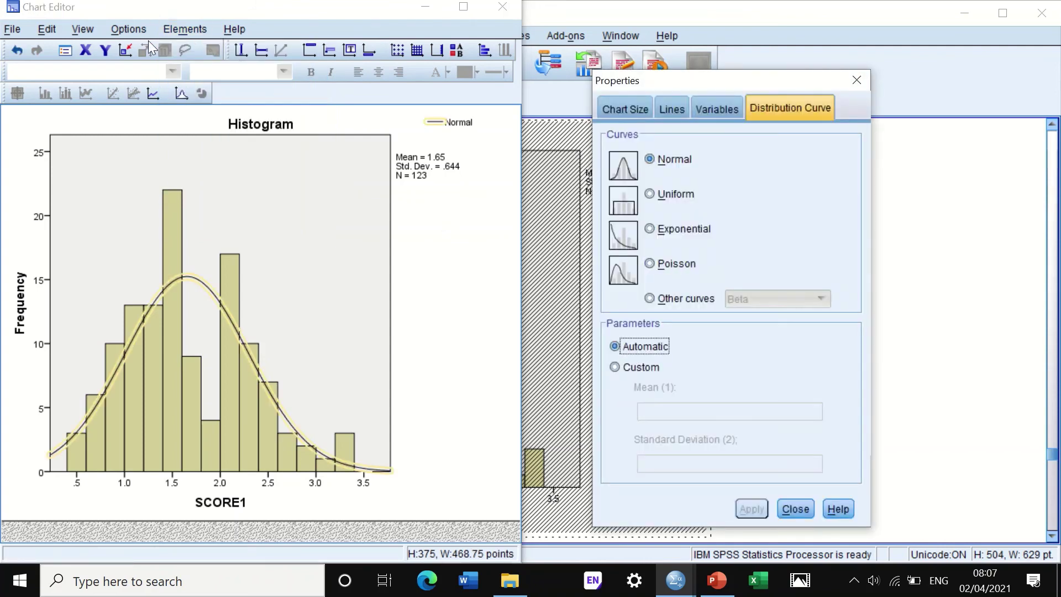
click(796, 509)
mouse_move(366, 6)
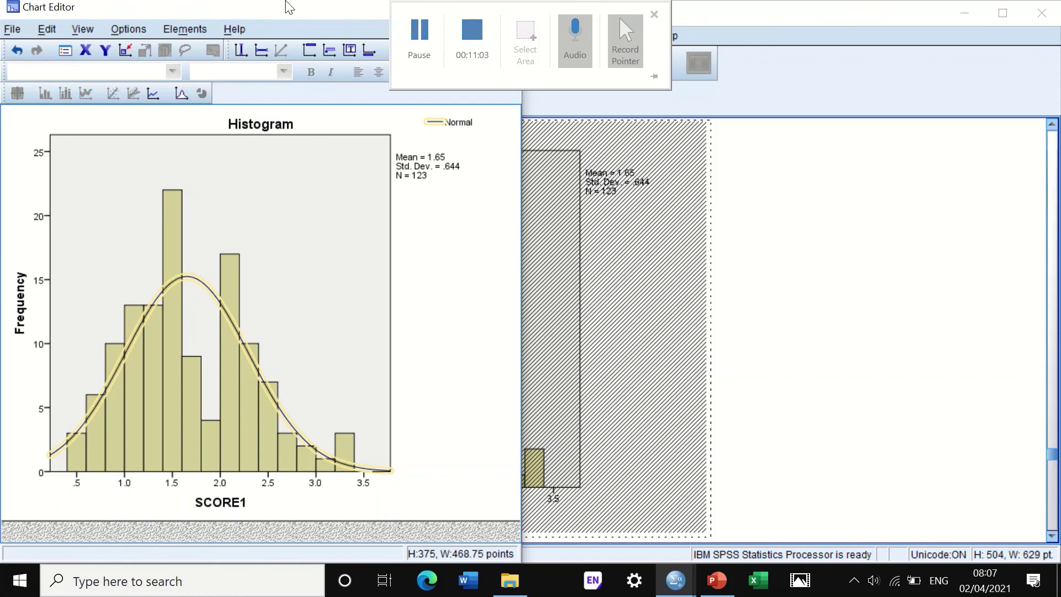
click(804, 325)
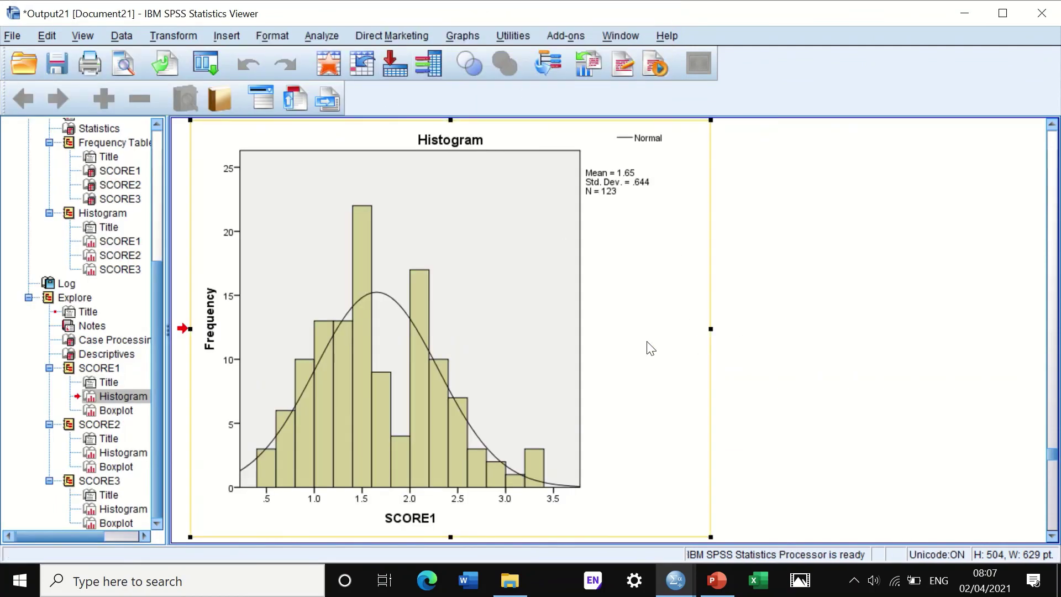